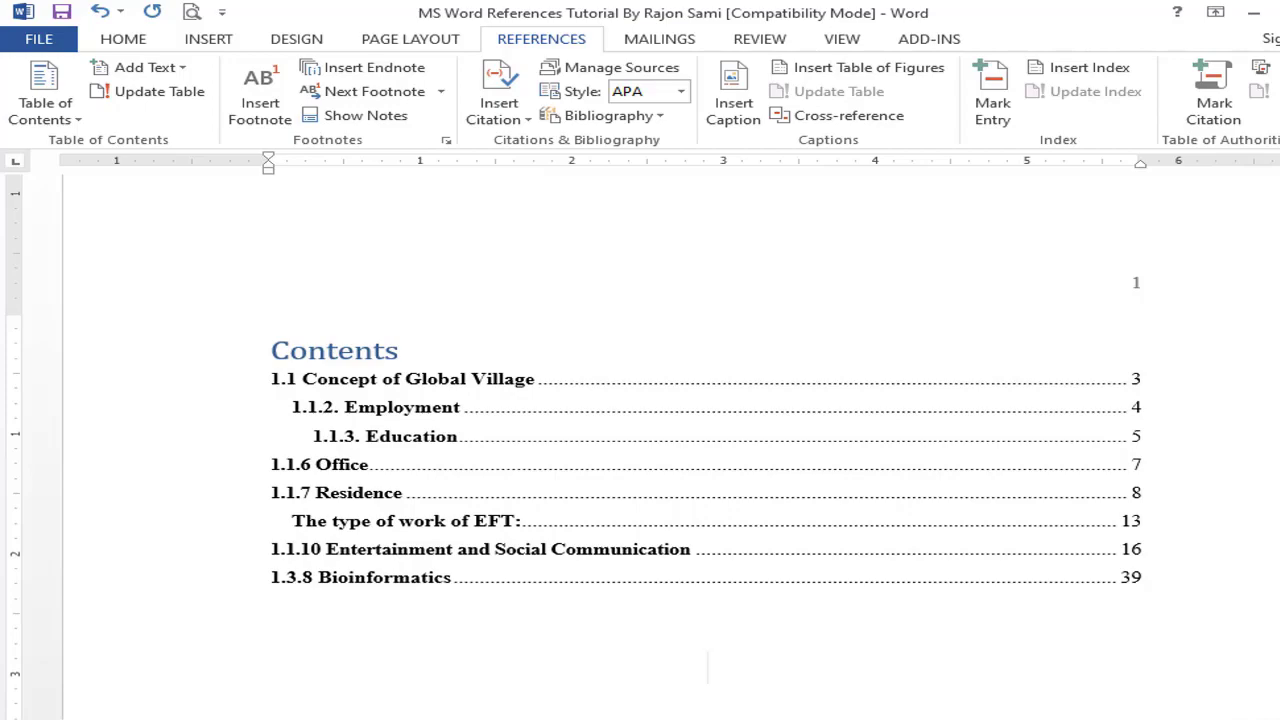
- Scroll down from the Contents page to the Technology of Global Residence paragraph
scroll(640, 440, down, 6)
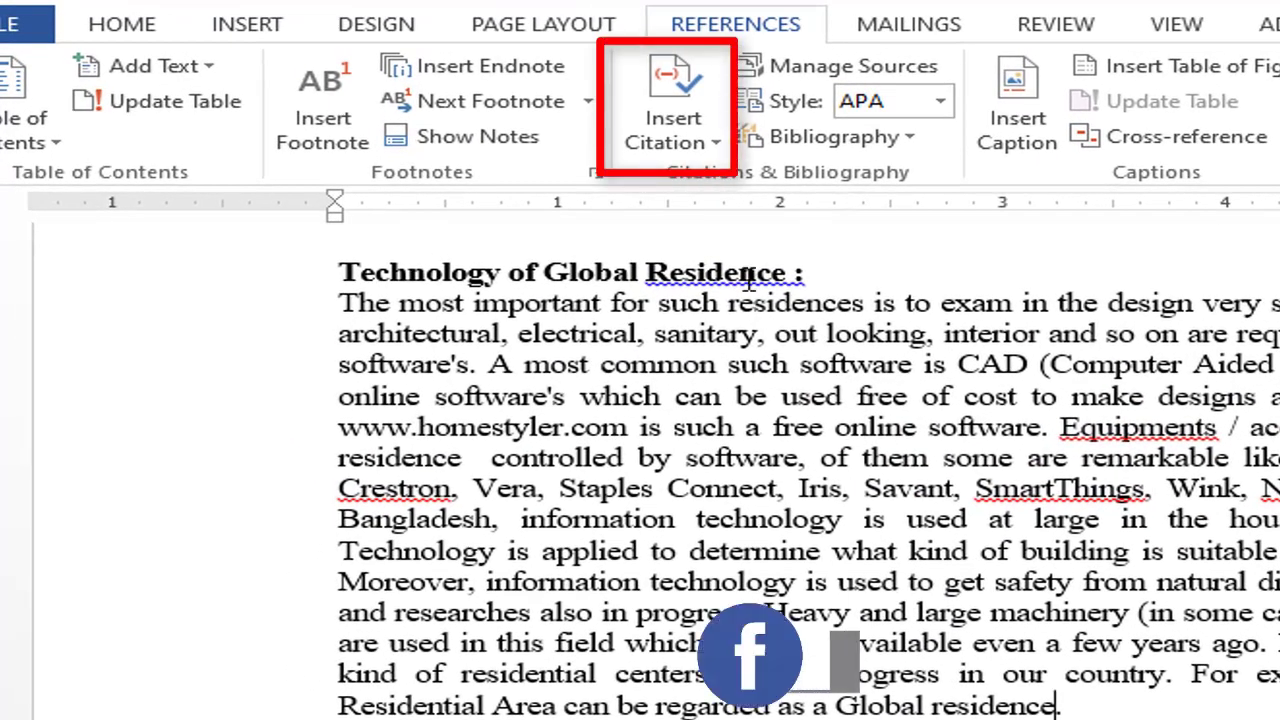
- Start a new citation source from Insert Citation and set its type to Book
click(683, 125)
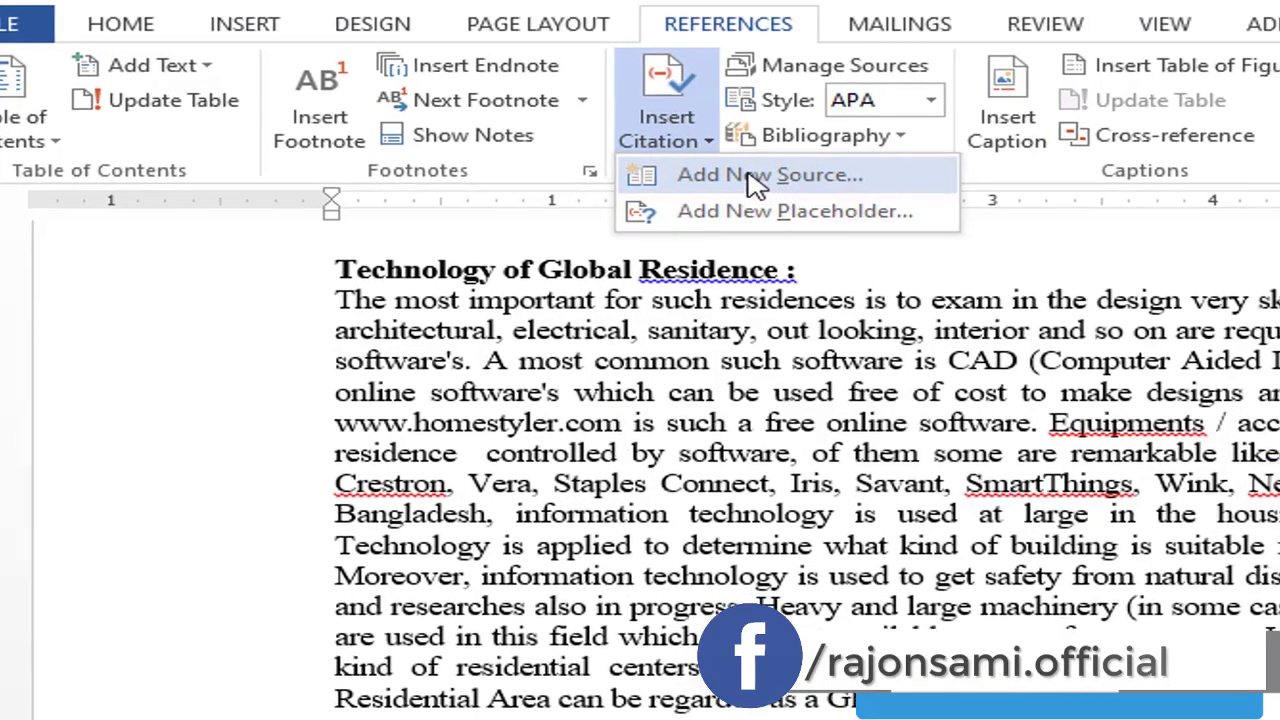
click(757, 182)
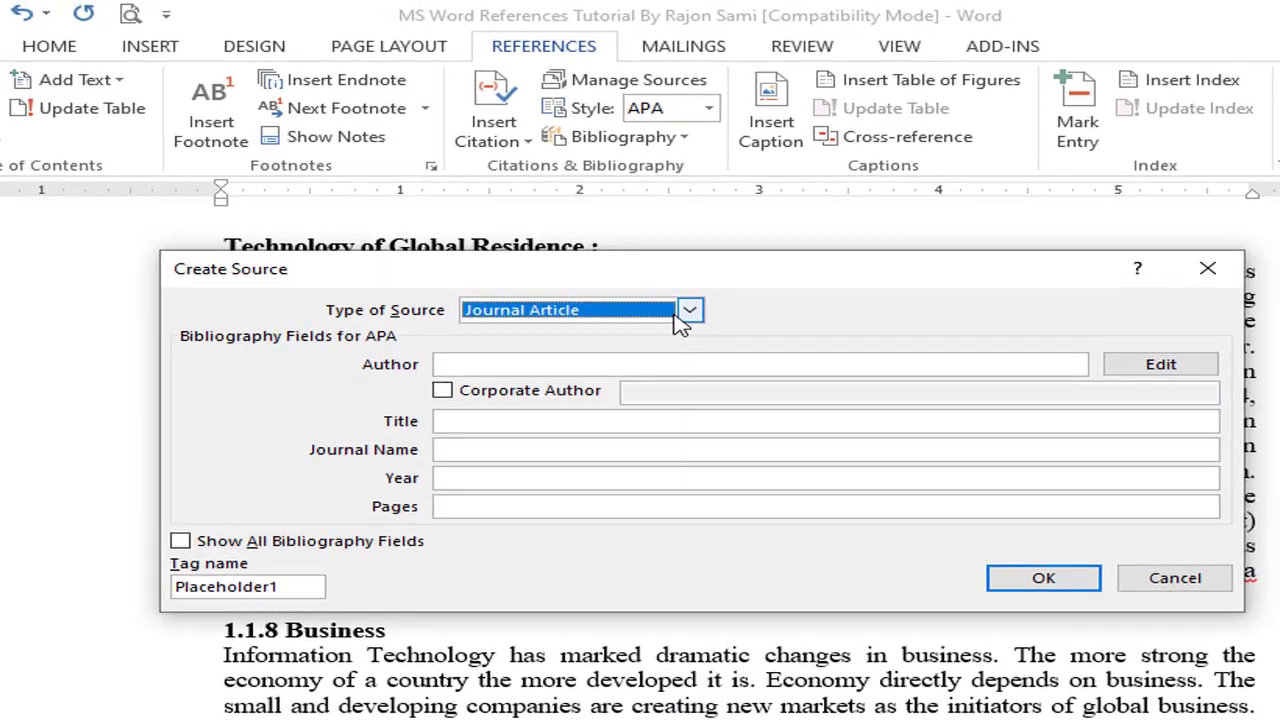
click(688, 312)
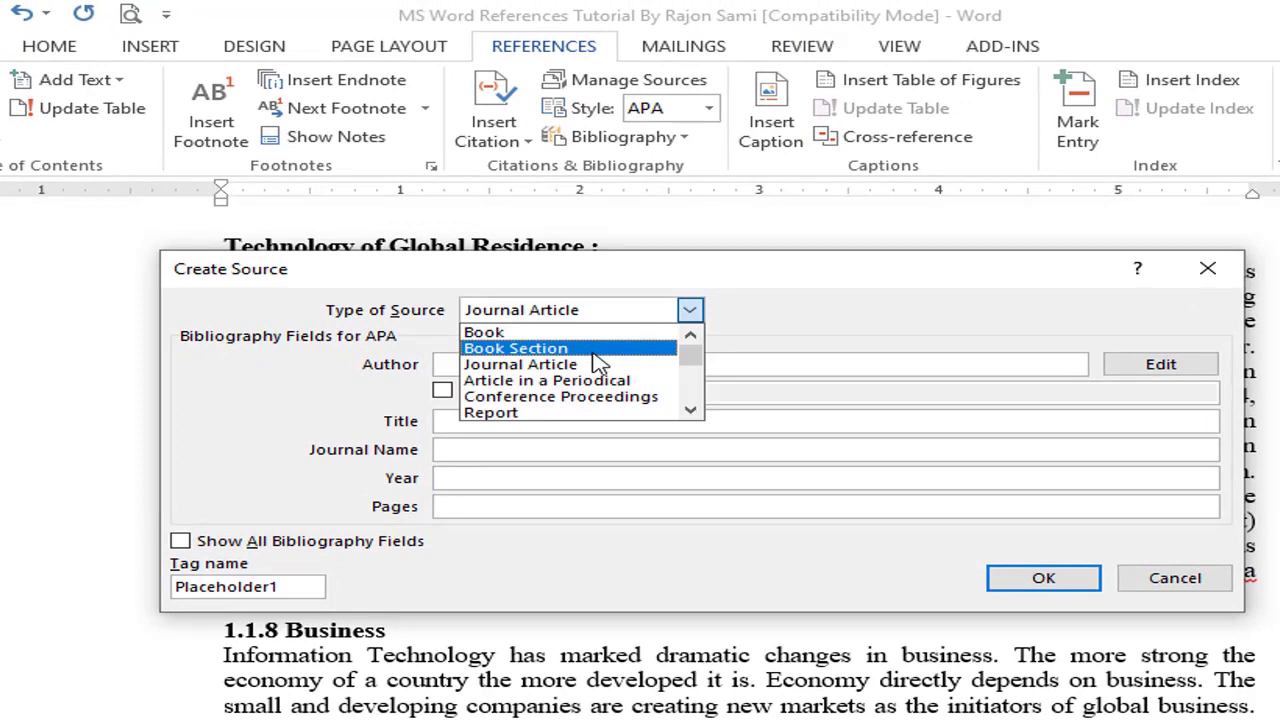
click(497, 335)
click(486, 362)
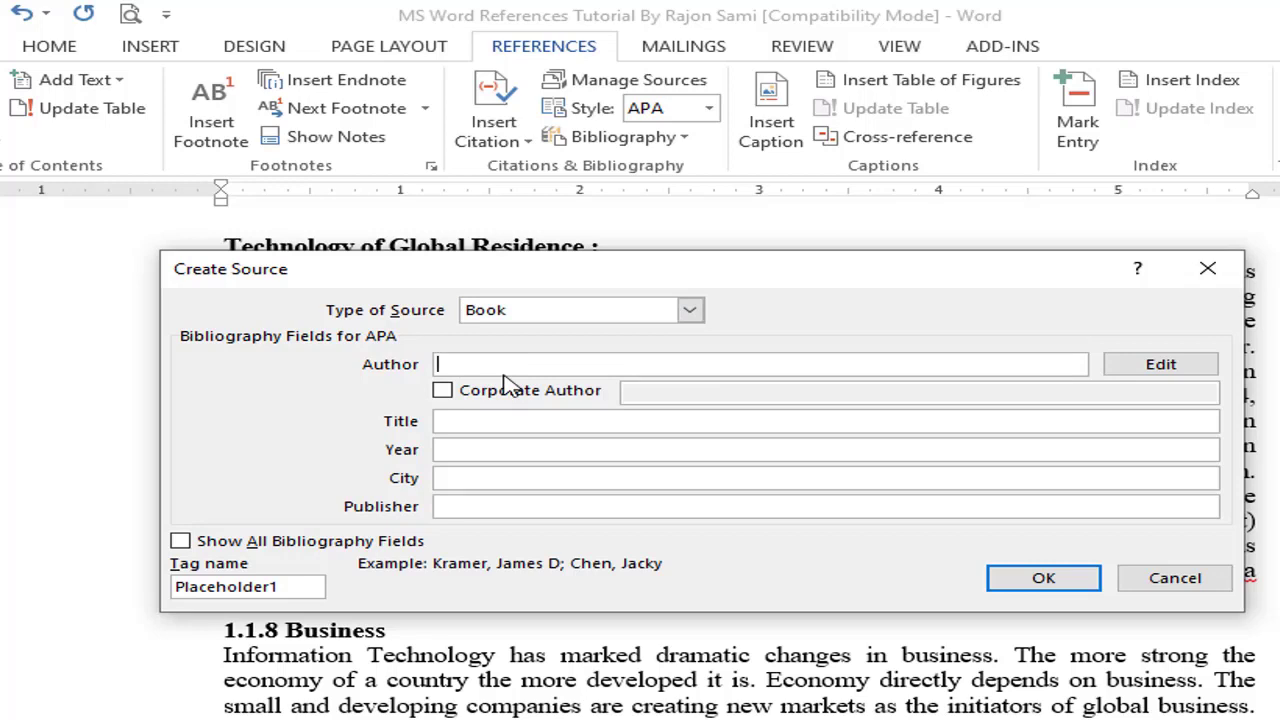
- Enter the author as a person and the title 'How to Global residence' for the book
text(Ja)
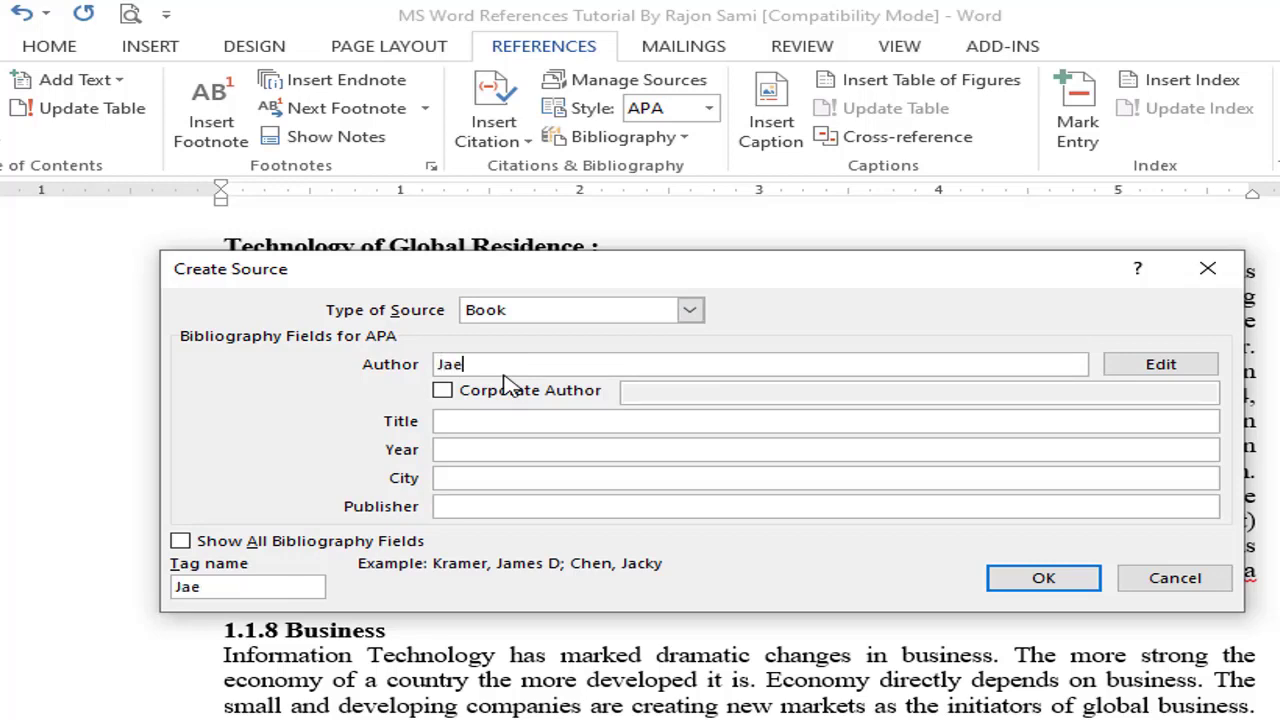
text(mes)
click(443, 391)
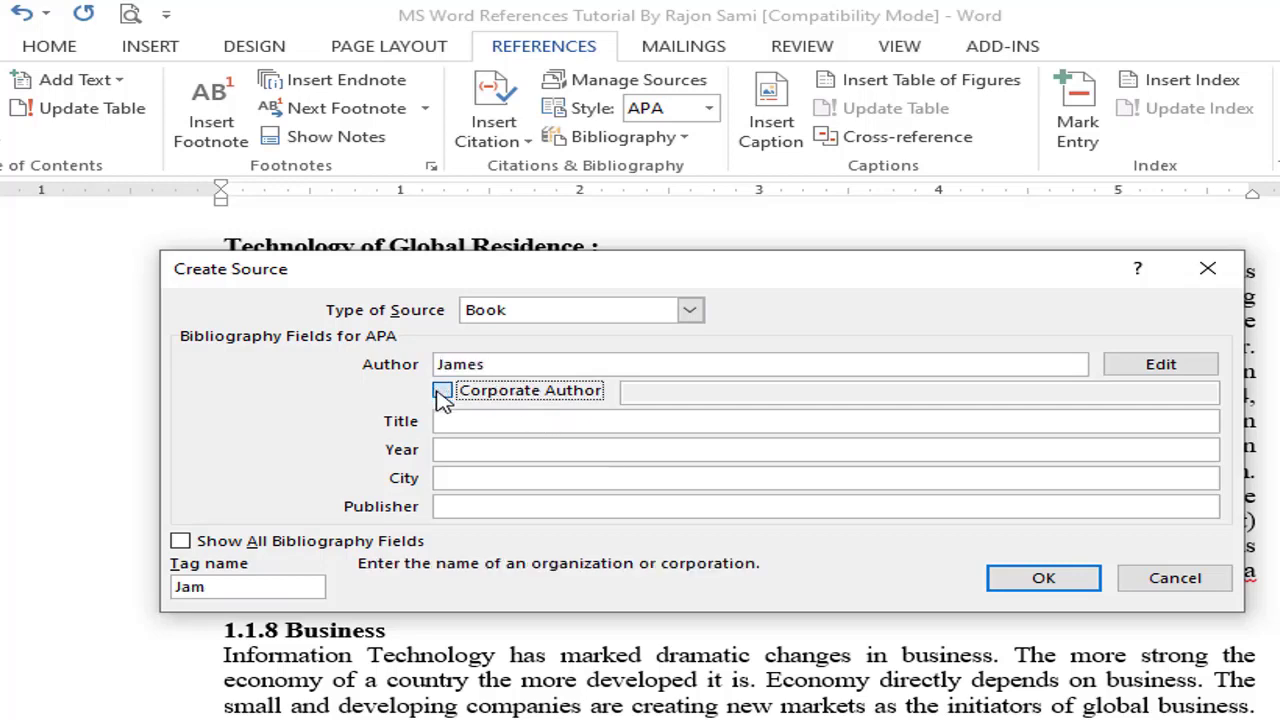
click(443, 391)
click(562, 422)
text(How to Glo)
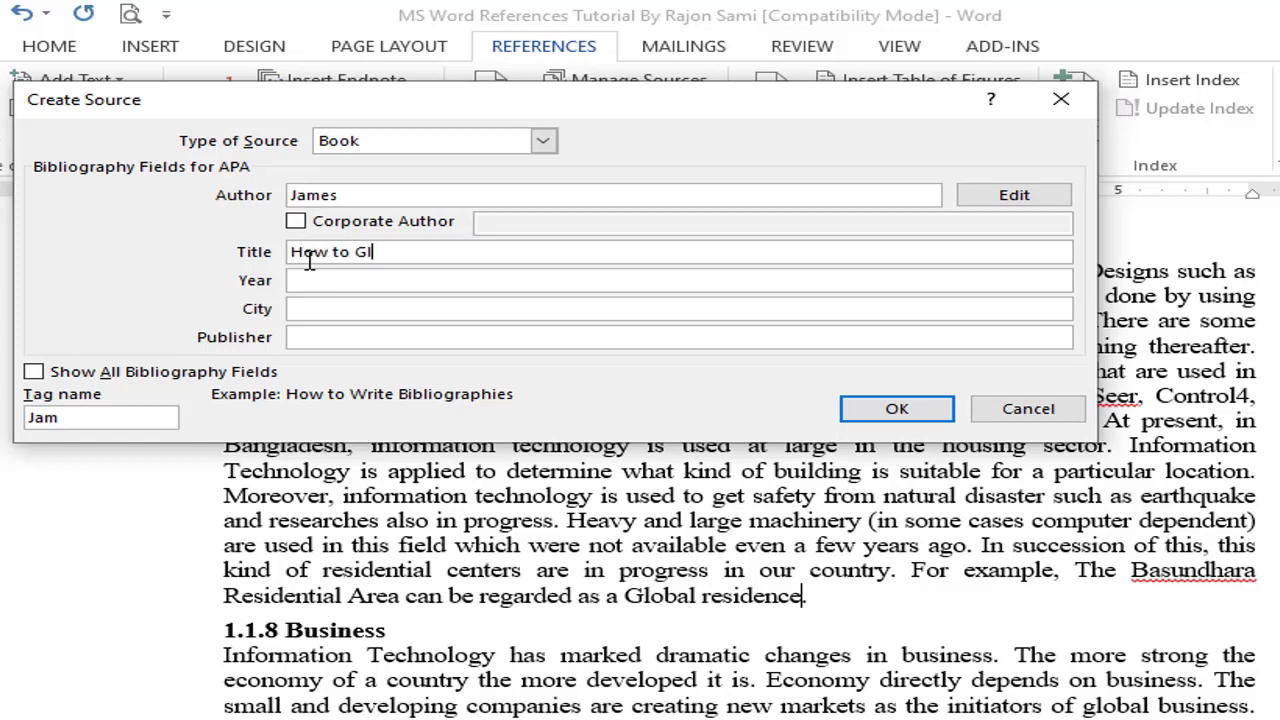
text(bal residence)
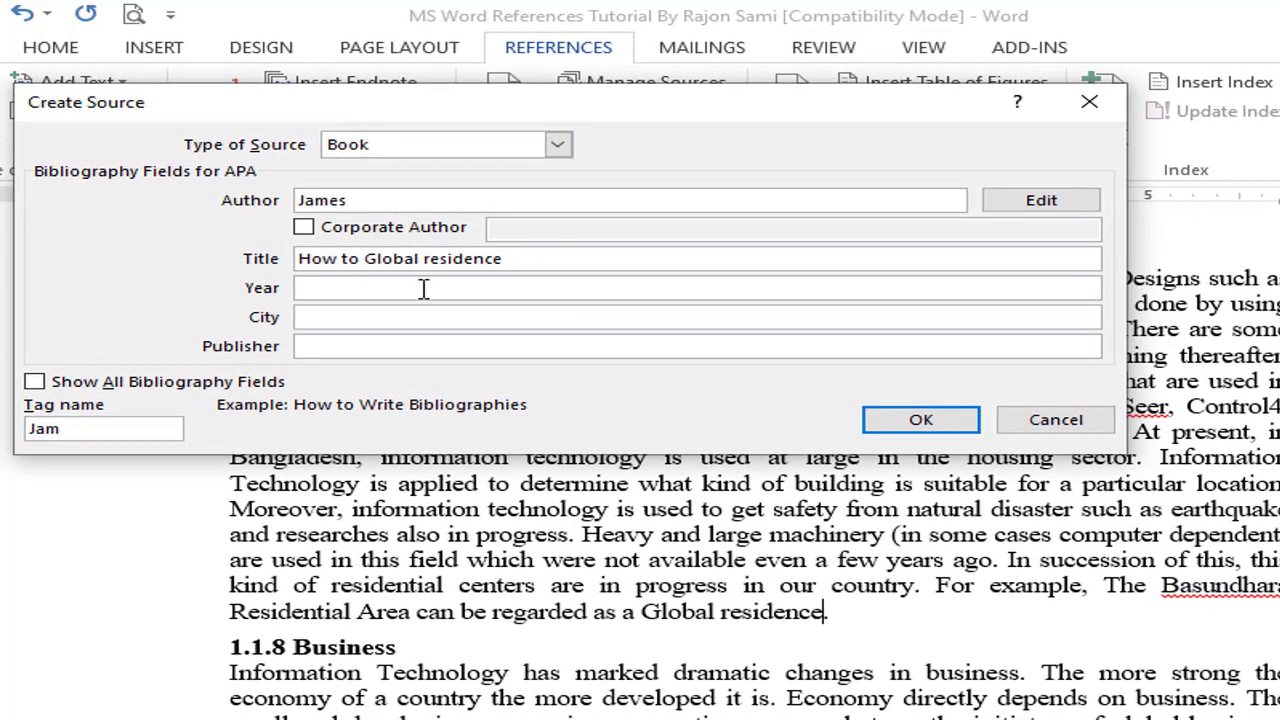
- Add year 2020, city New York and publisher RS Publication, then insert the citation
click(423, 288)
text(020)
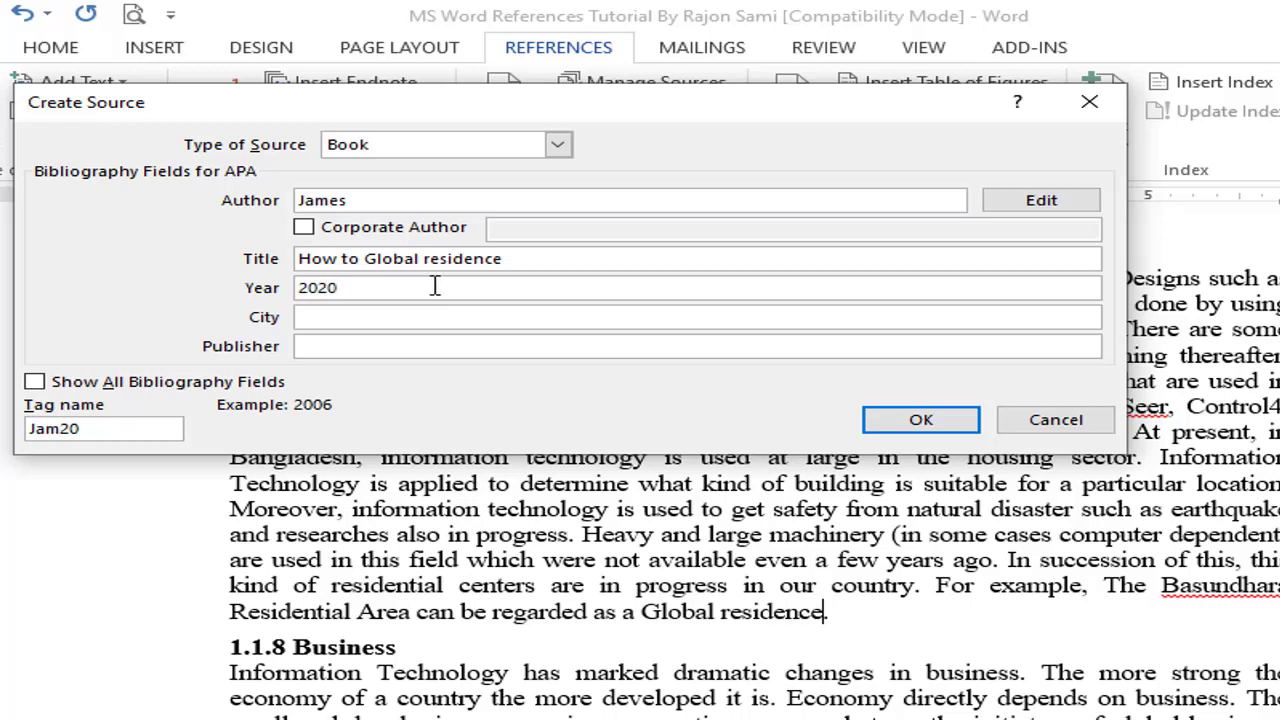
click(375, 318)
text(New Yor)
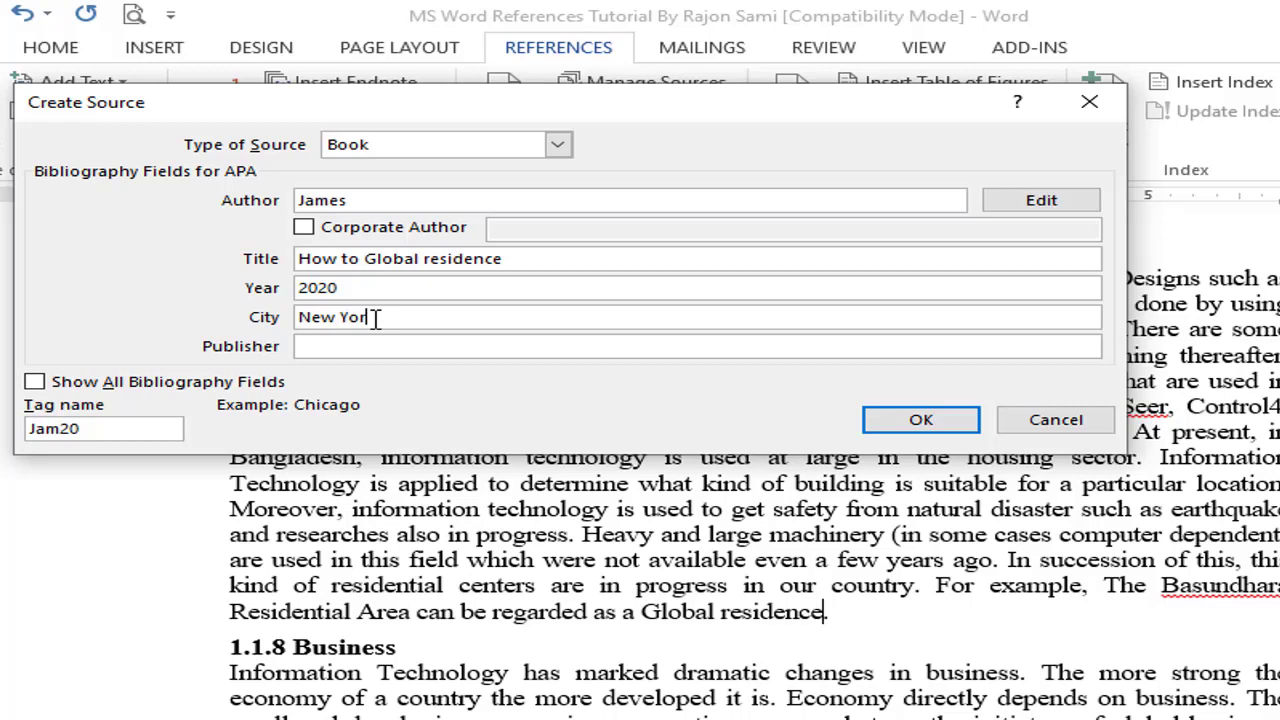
text(k)
click(385, 347)
text(RS Publicatio)
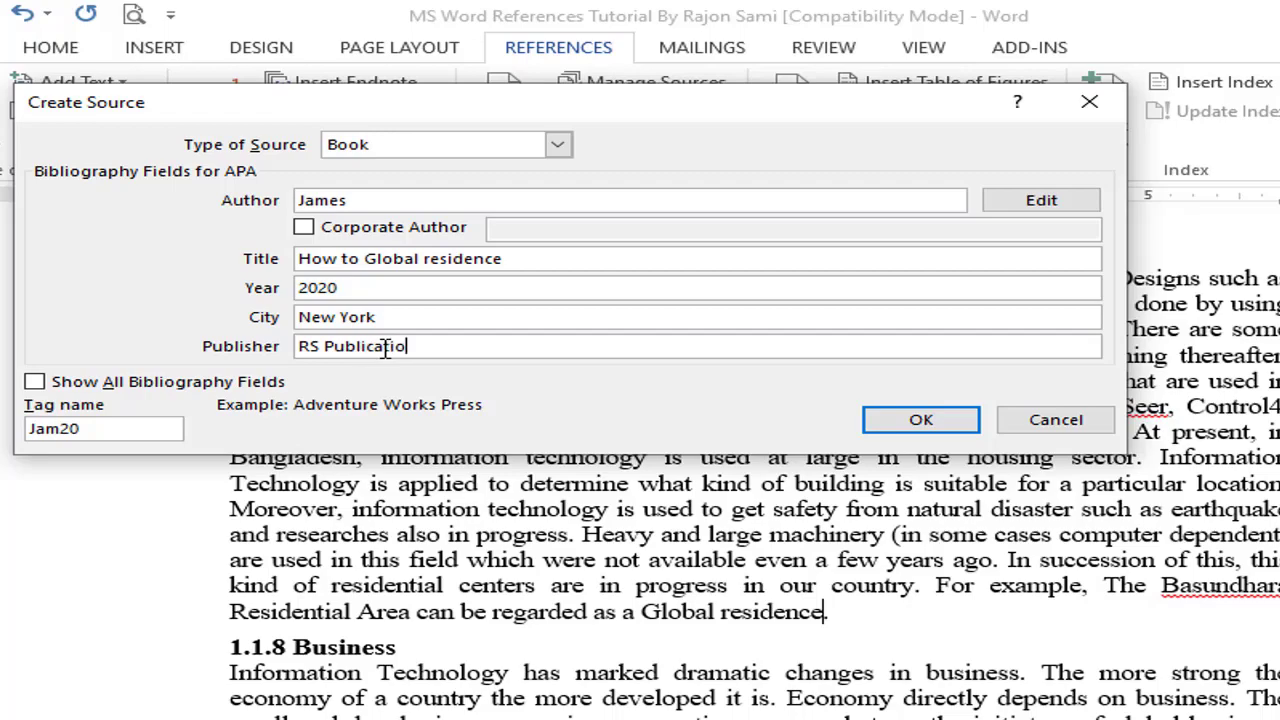
text(n)
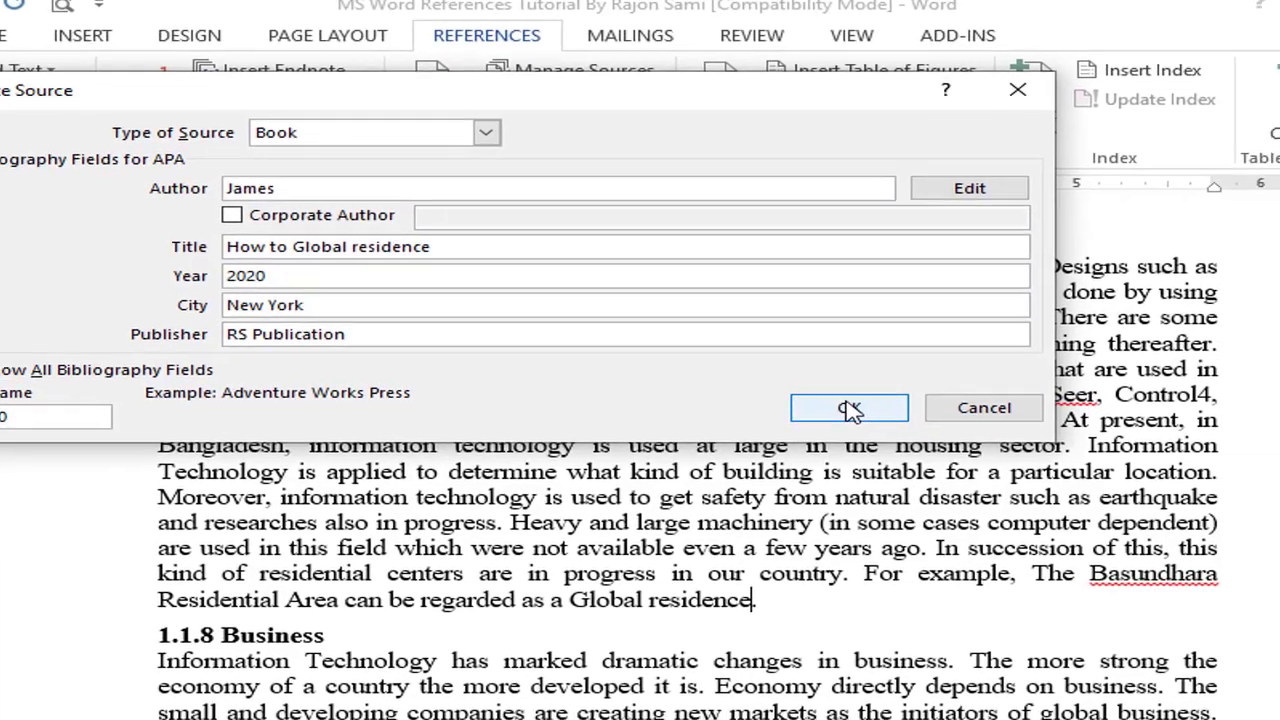
click(921, 422)
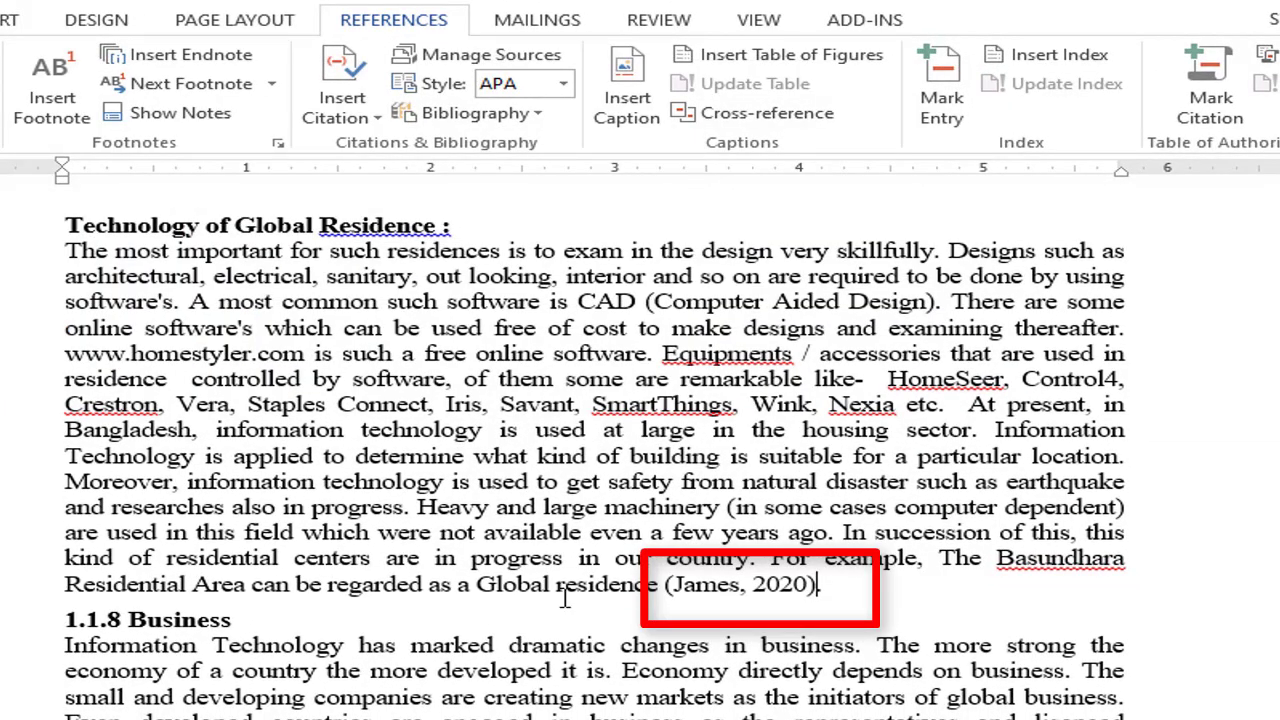
- Deselect the new (James, 2020) citation and scroll through the document
click(643, 603)
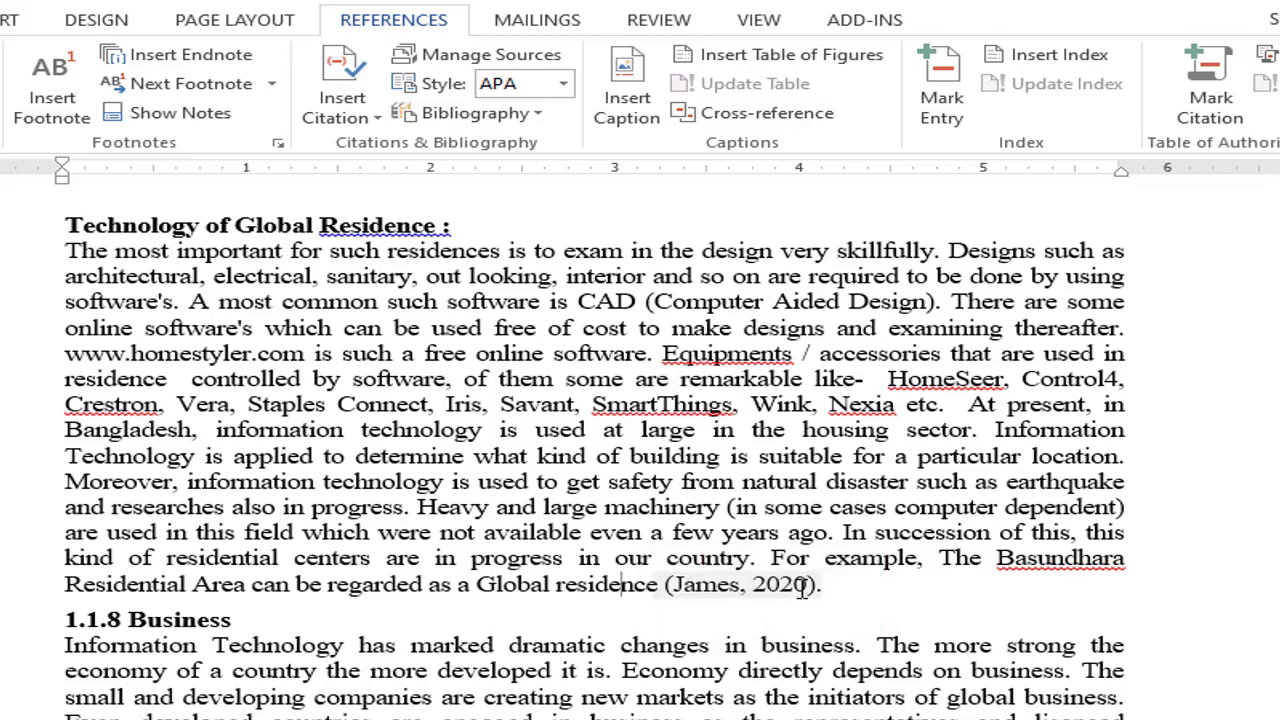
click(391, 645)
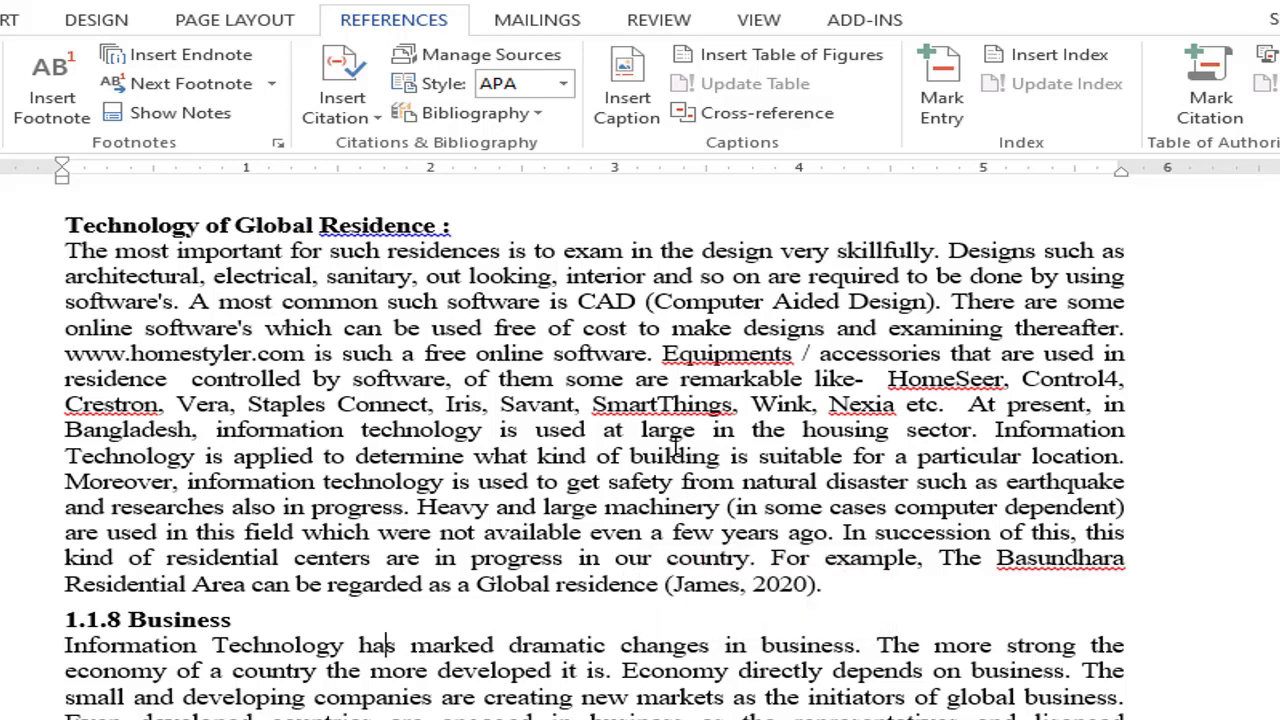
scroll(595, 453, down, 15)
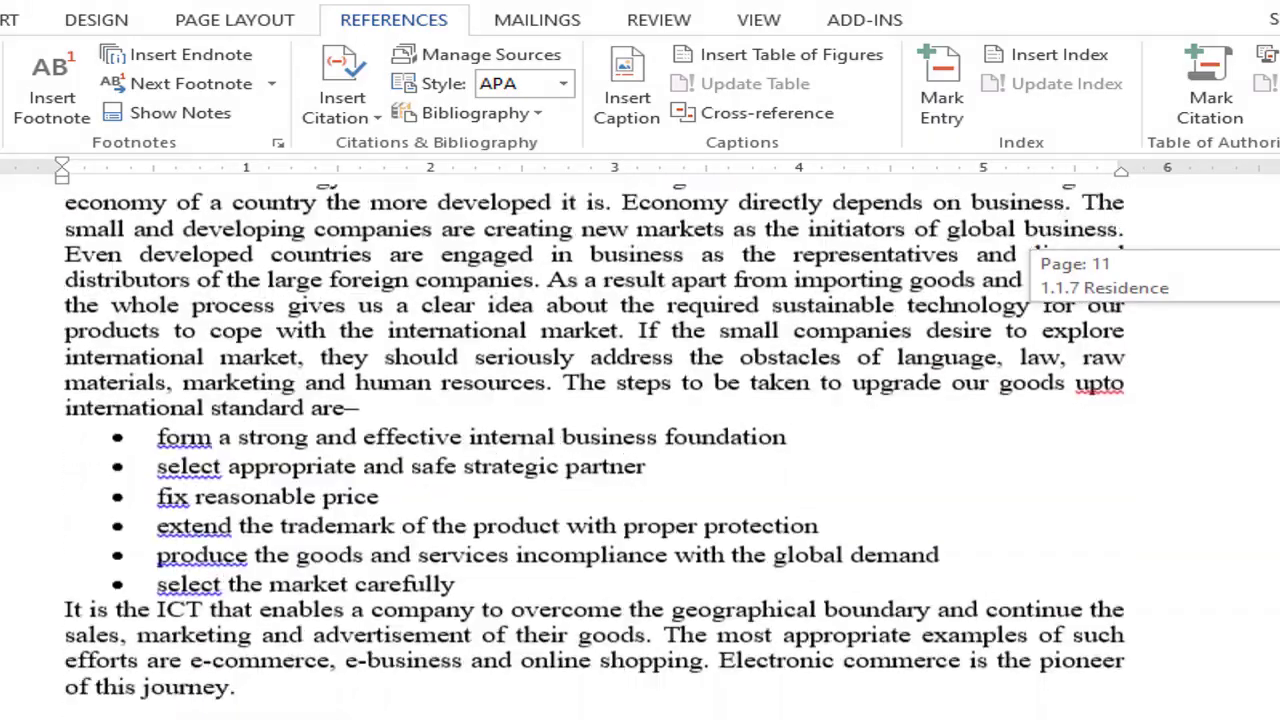
scroll(595, 453, down, 10)
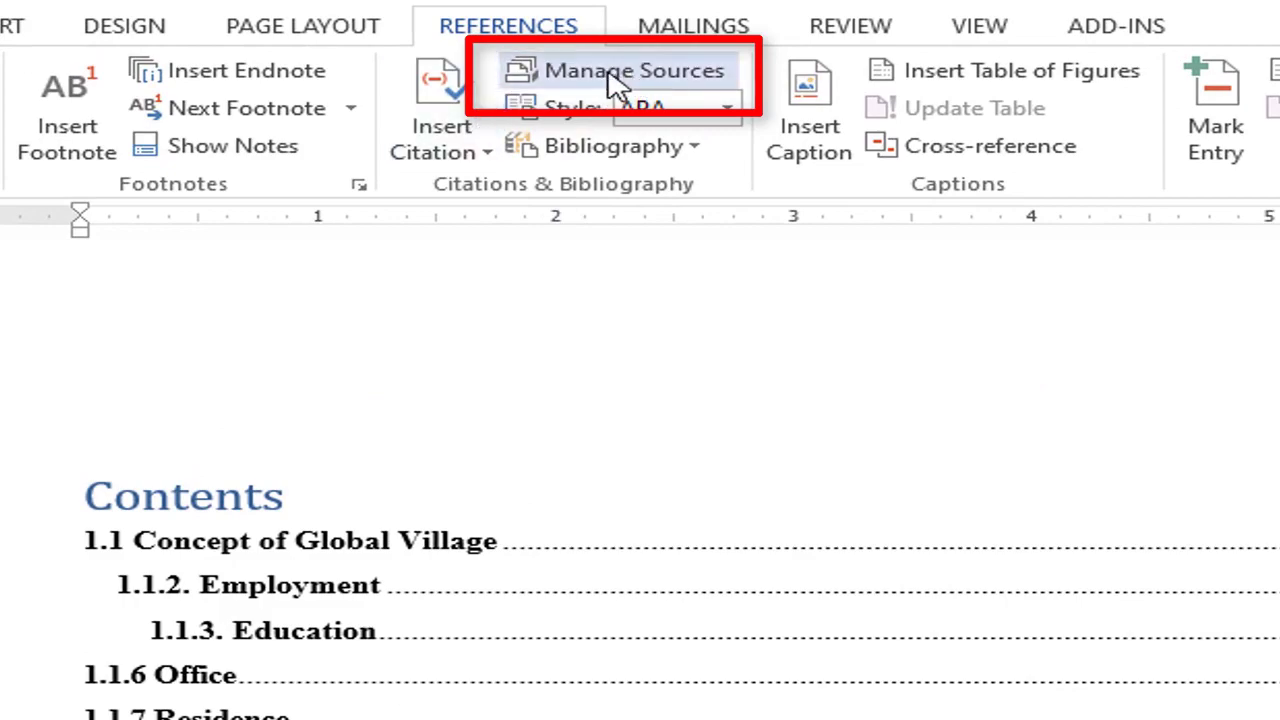
- In Source Manager, add the Communication source to the document and preview both sources
click(618, 63)
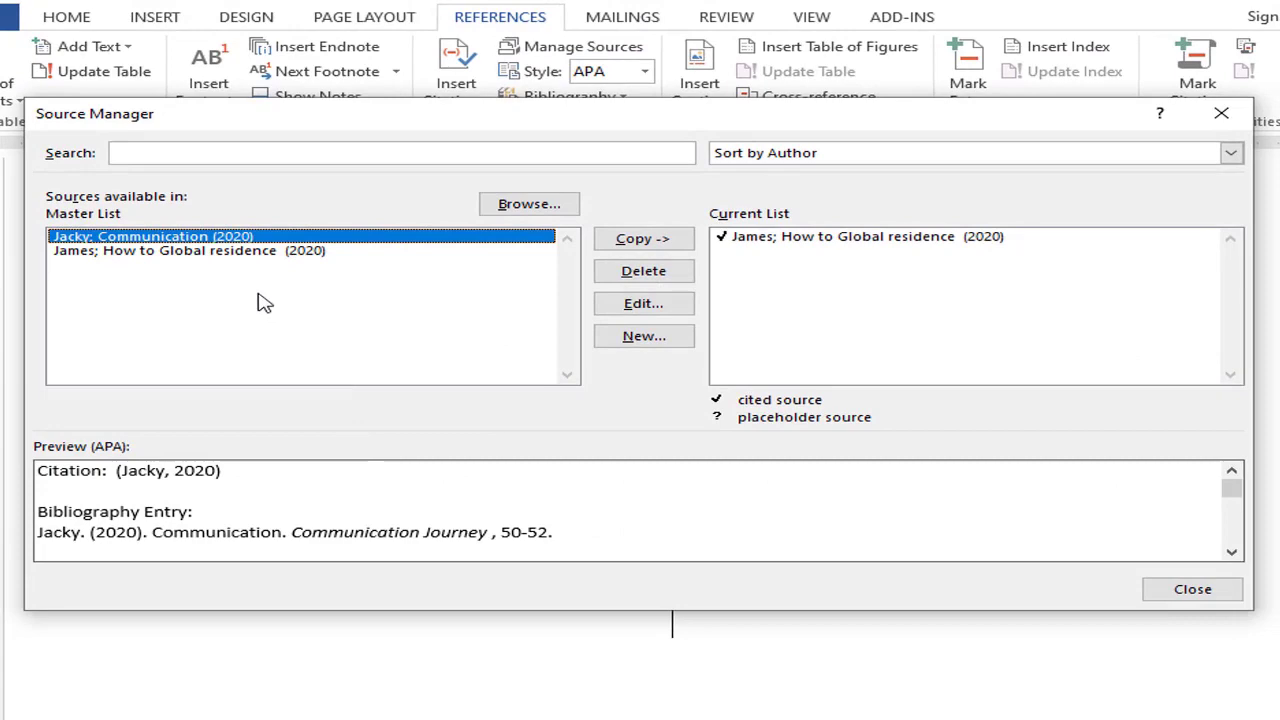
click(205, 252)
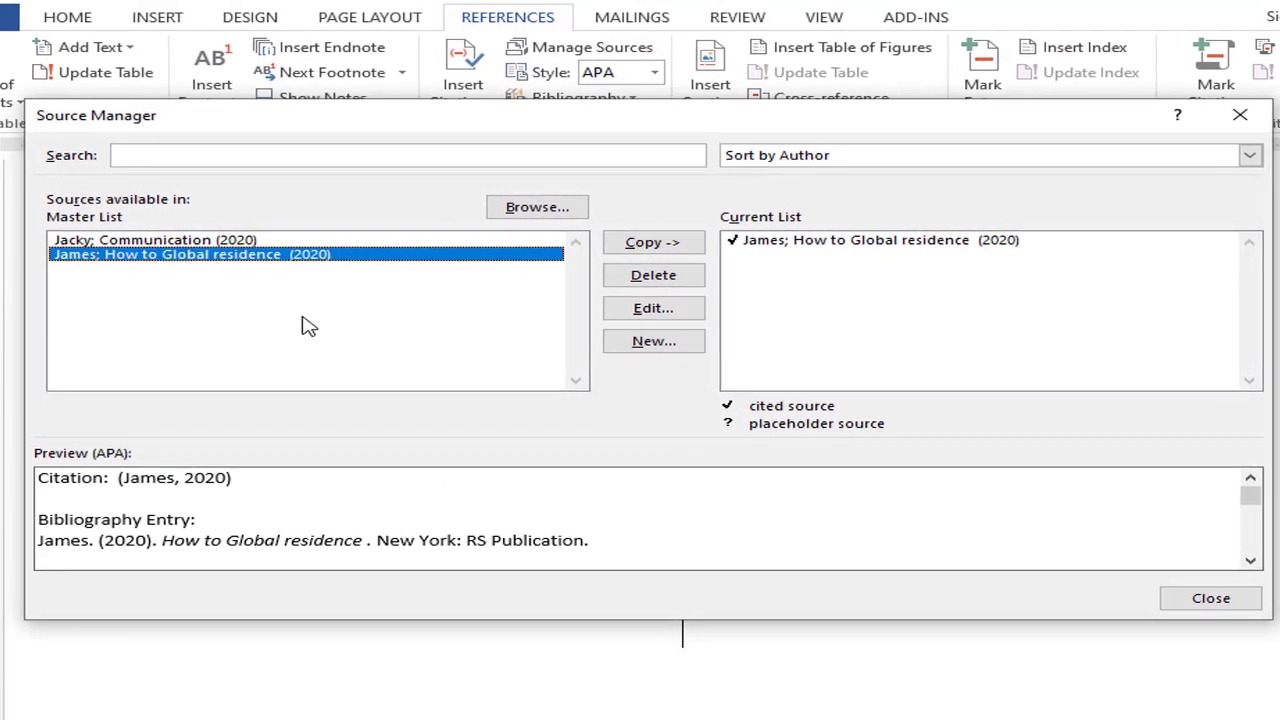
click(155, 242)
click(660, 248)
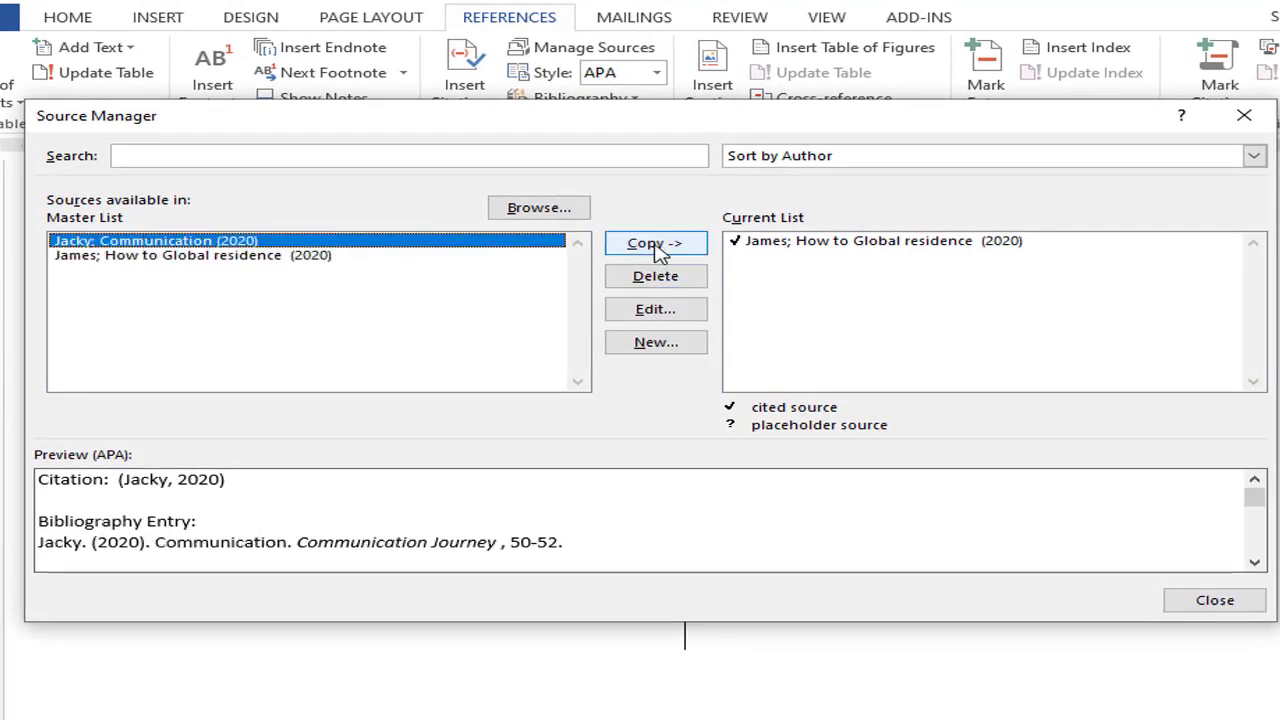
click(206, 255)
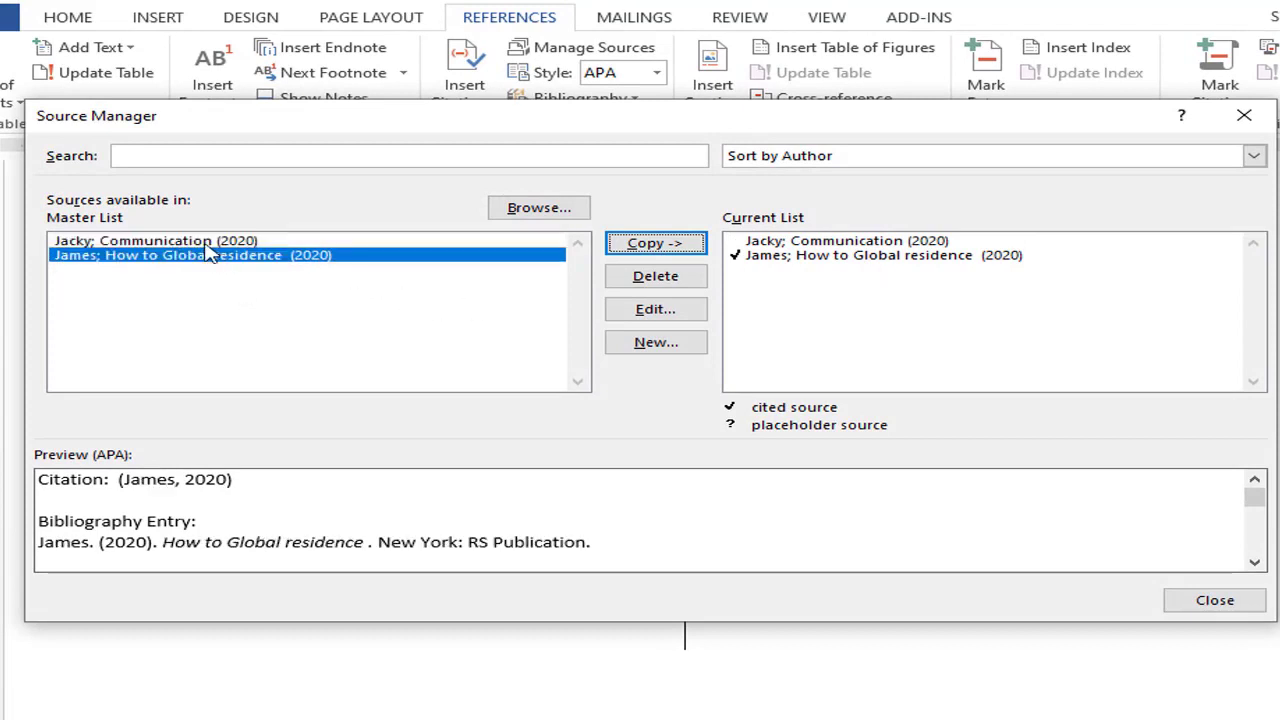
click(235, 242)
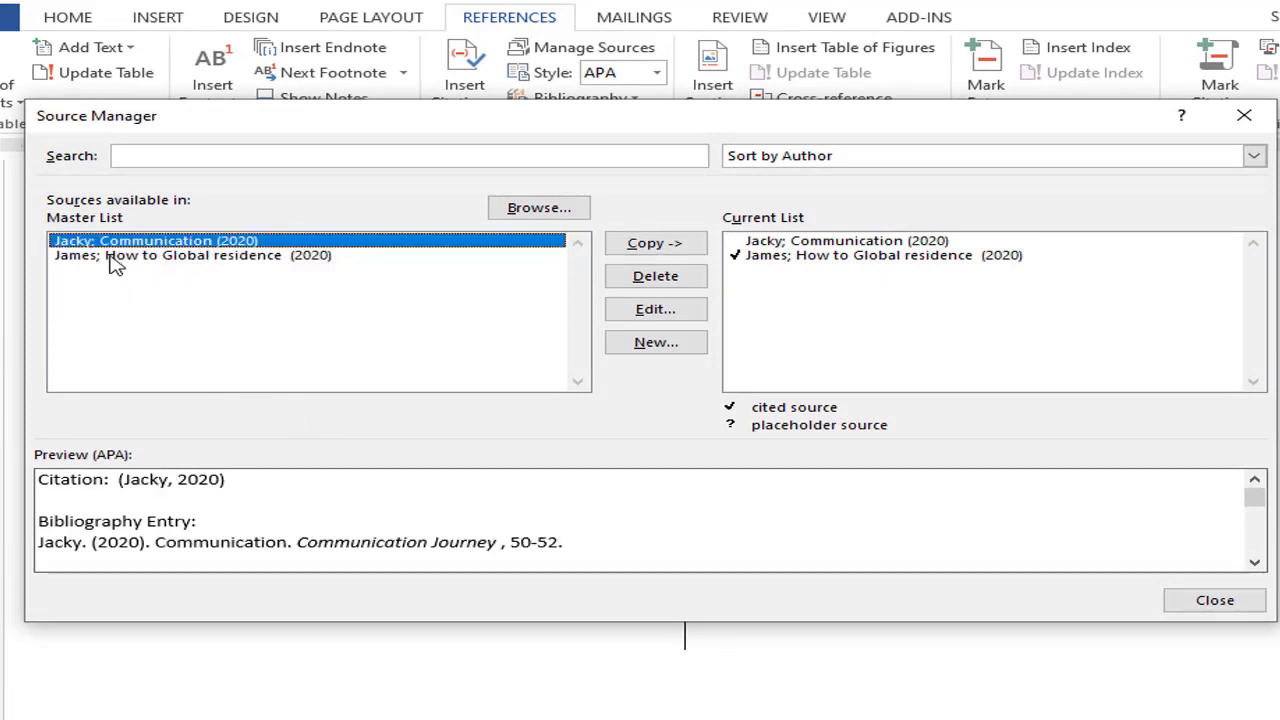
click(130, 257)
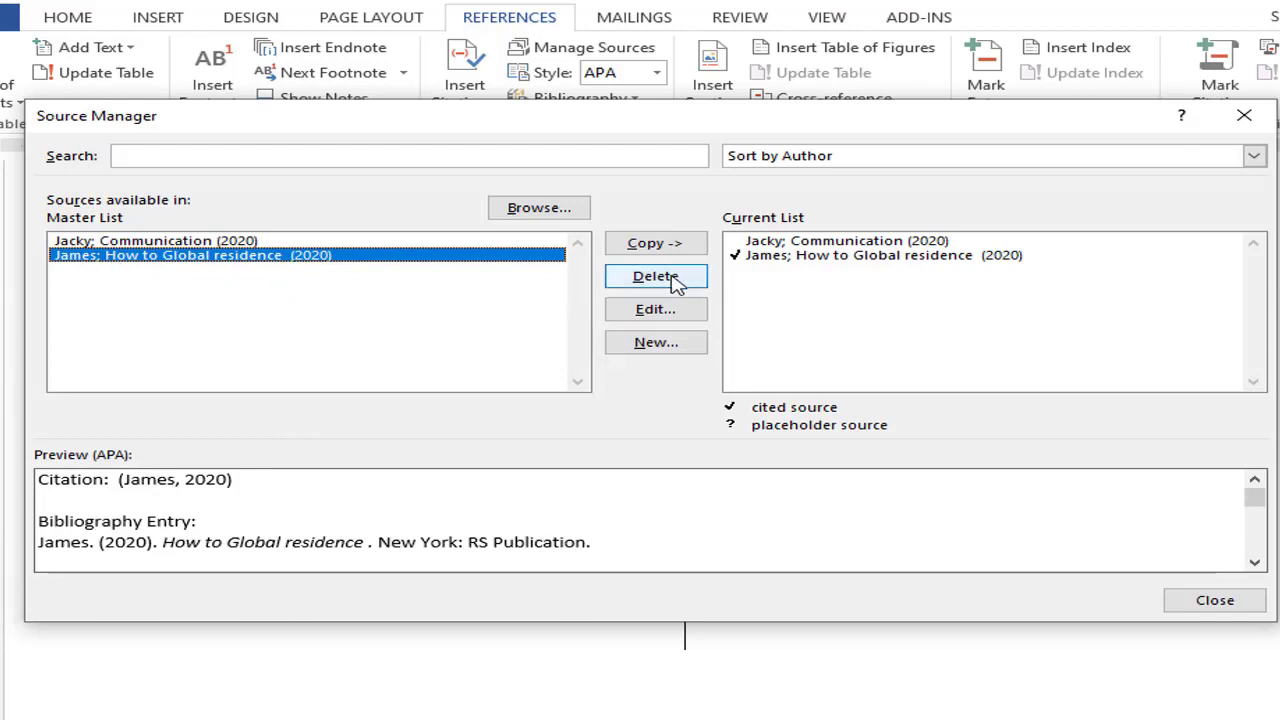
- Confirm the How to Global residence book unchanged, cancel a new source, and close Source Manager
click(680, 312)
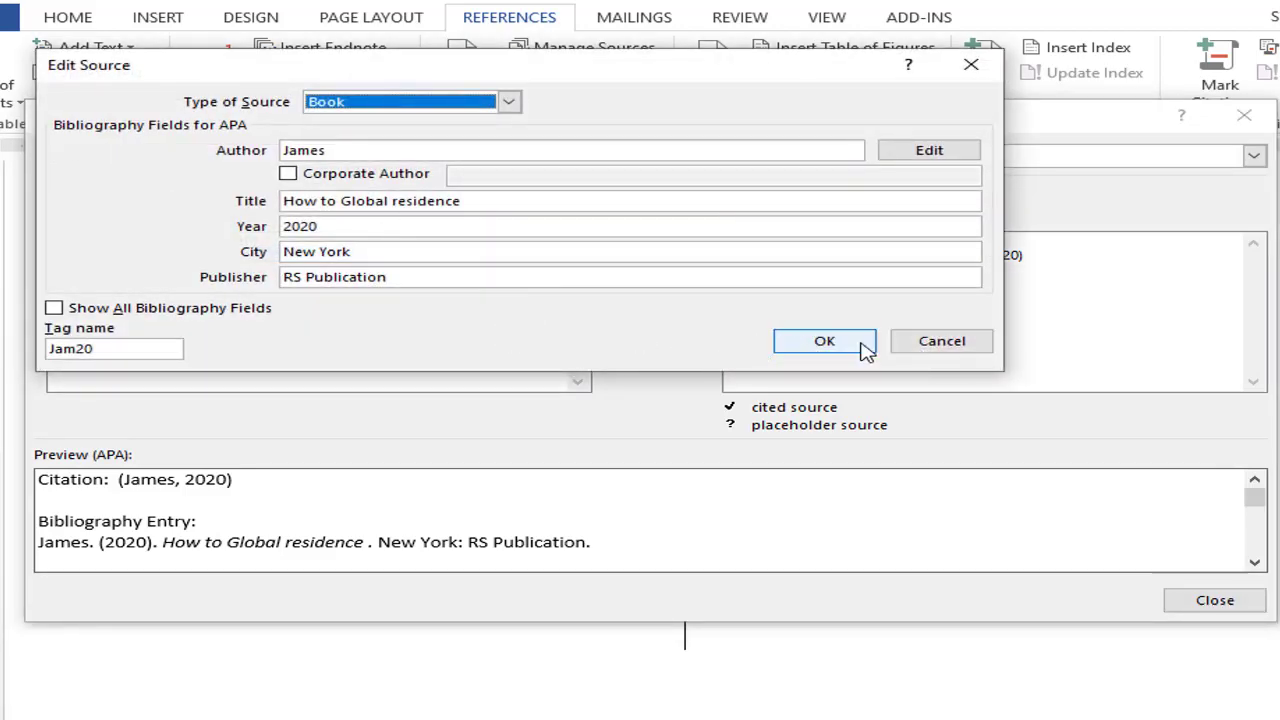
click(824, 341)
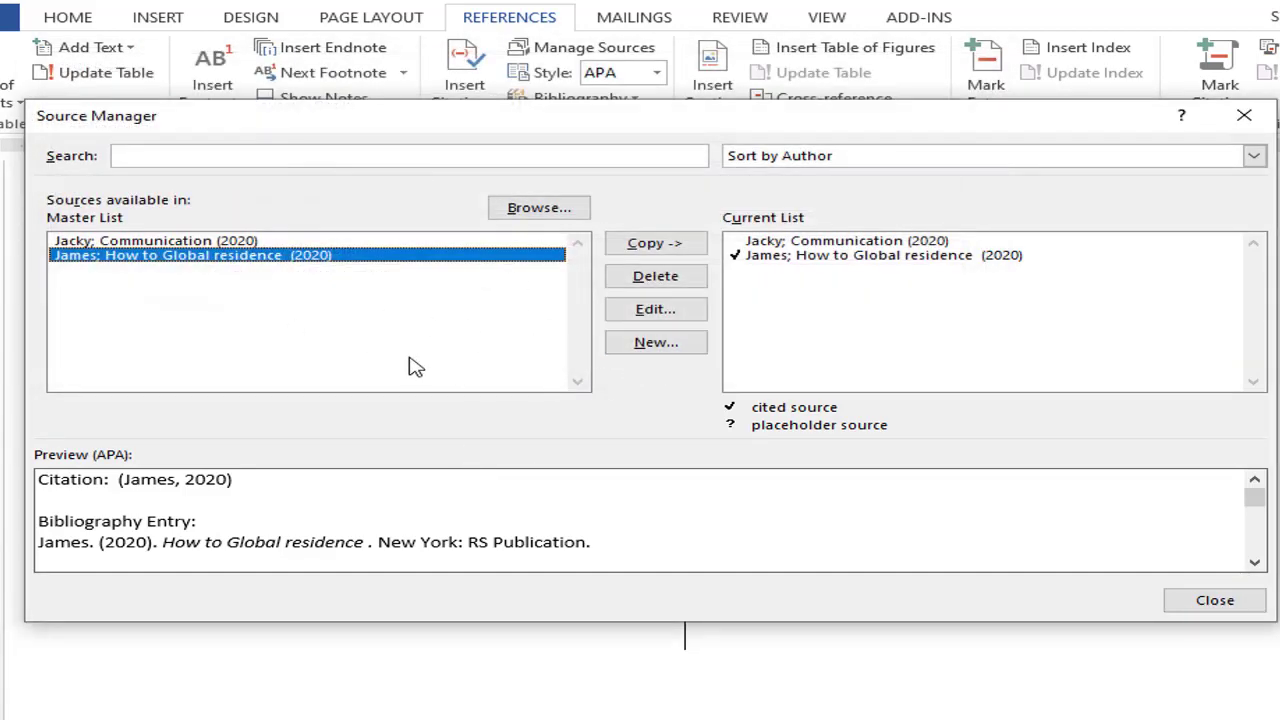
click(643, 345)
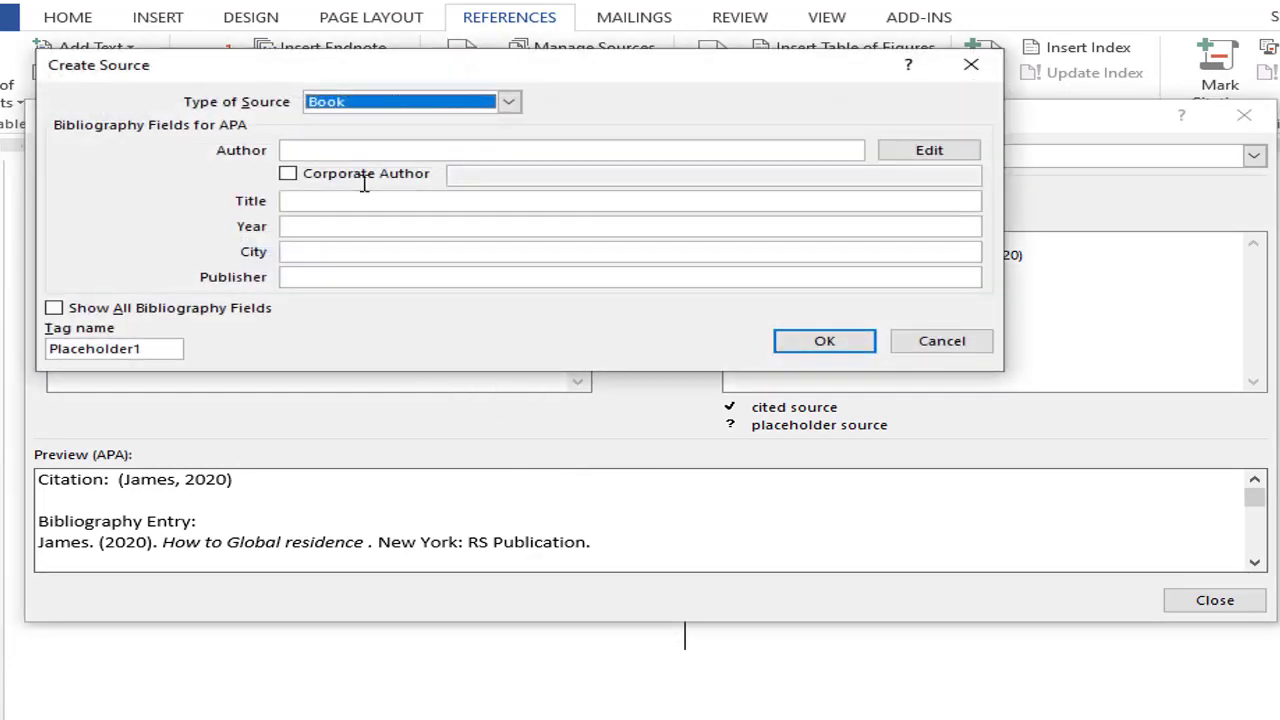
click(963, 346)
key(Escape)
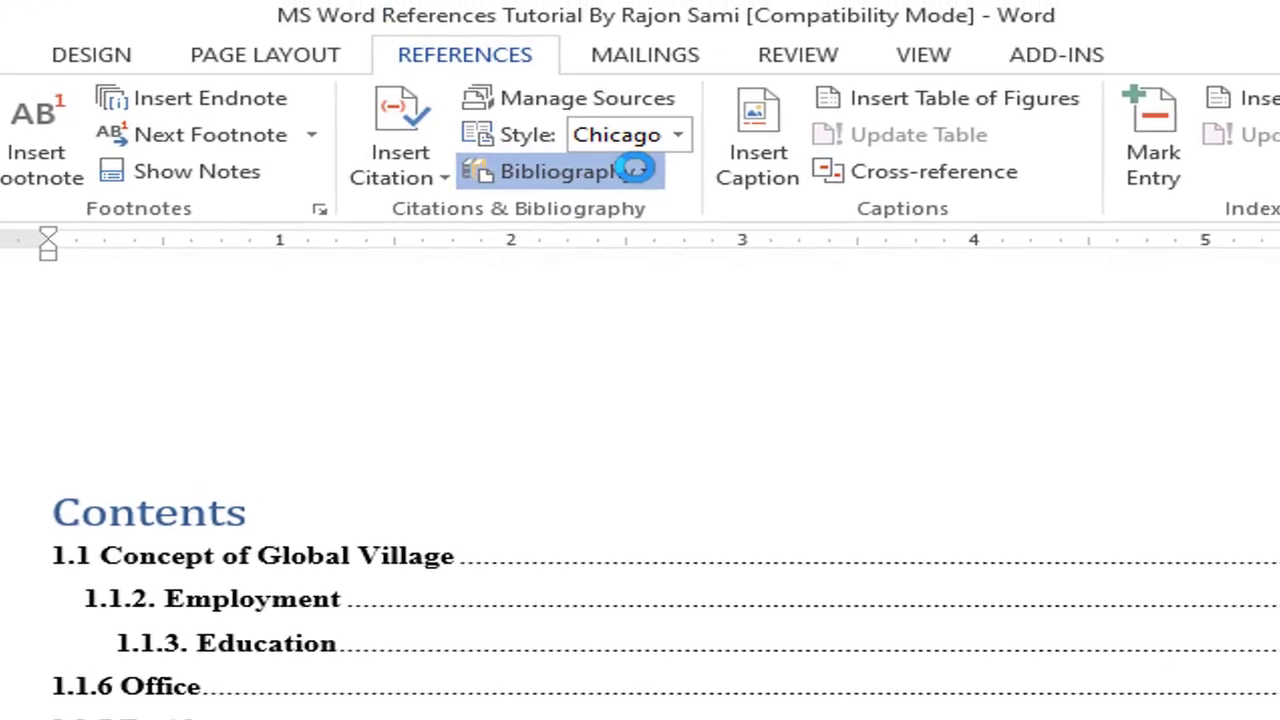
- Insert the built-in Bibliography layout after the contents and scroll up to review it
click(530, 180)
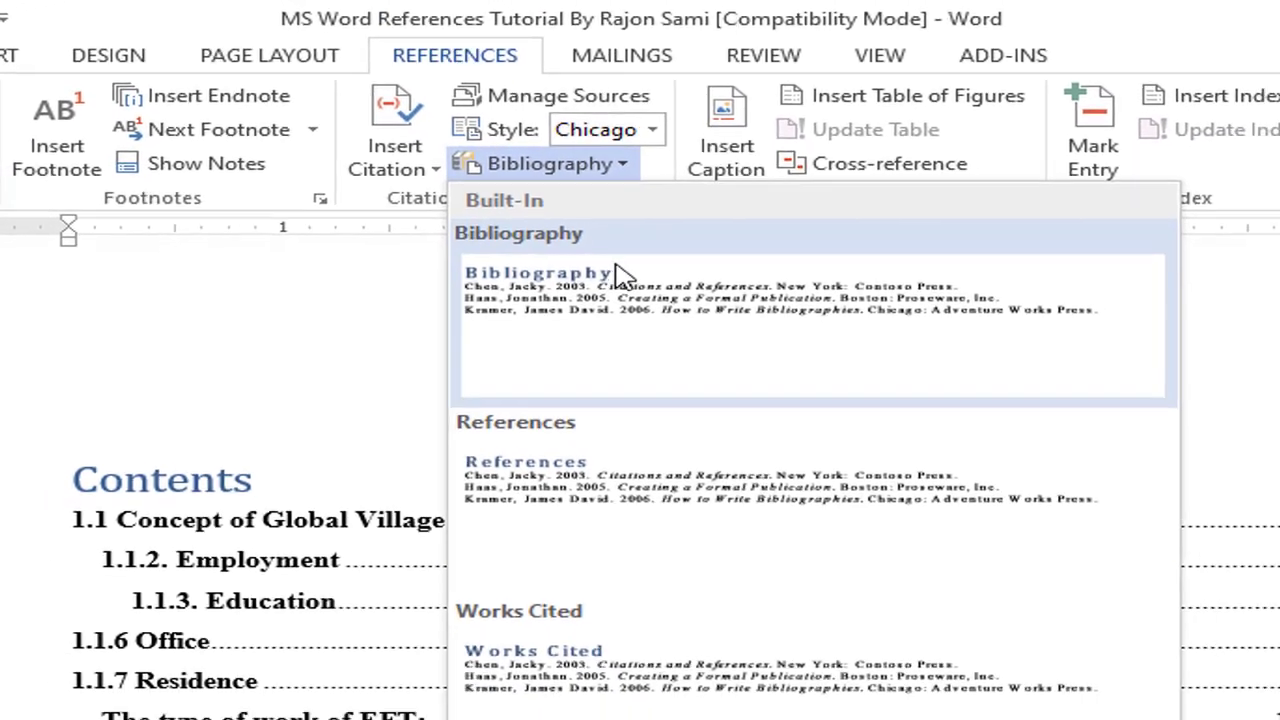
click(622, 290)
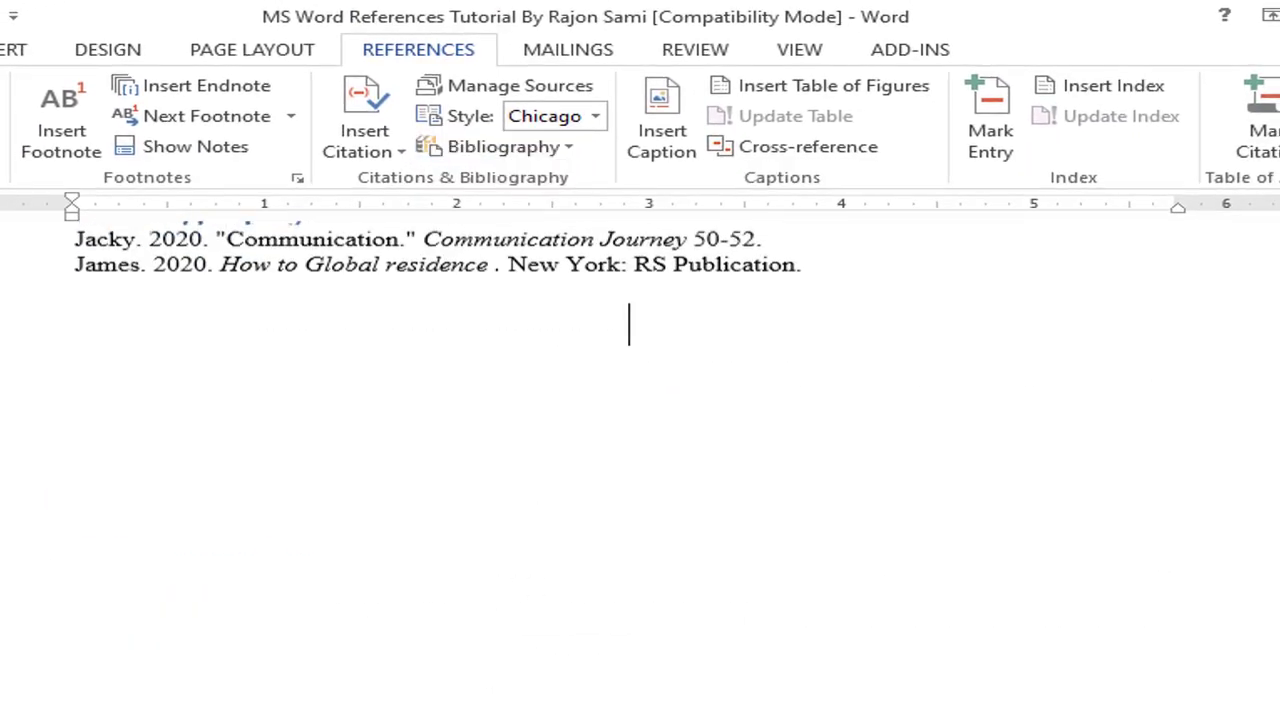
scroll(629, 330, up, 2)
scroll(629, 432, up, 3)
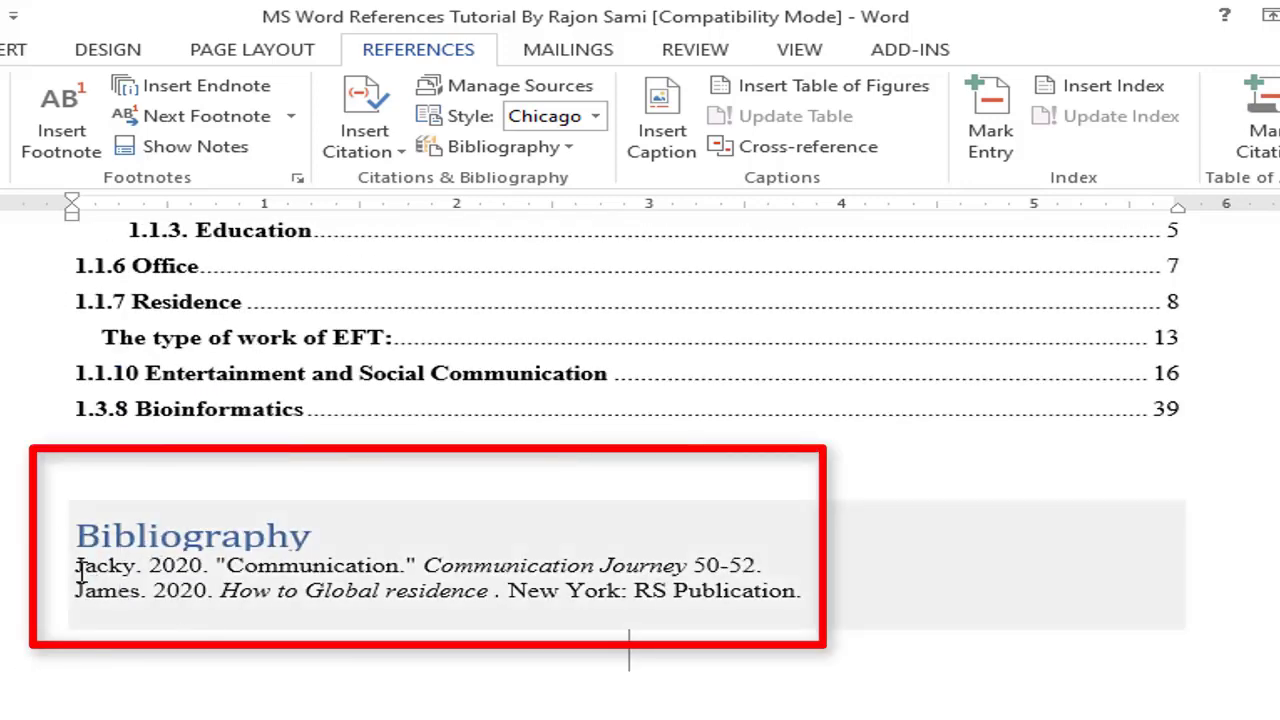
click(82, 576)
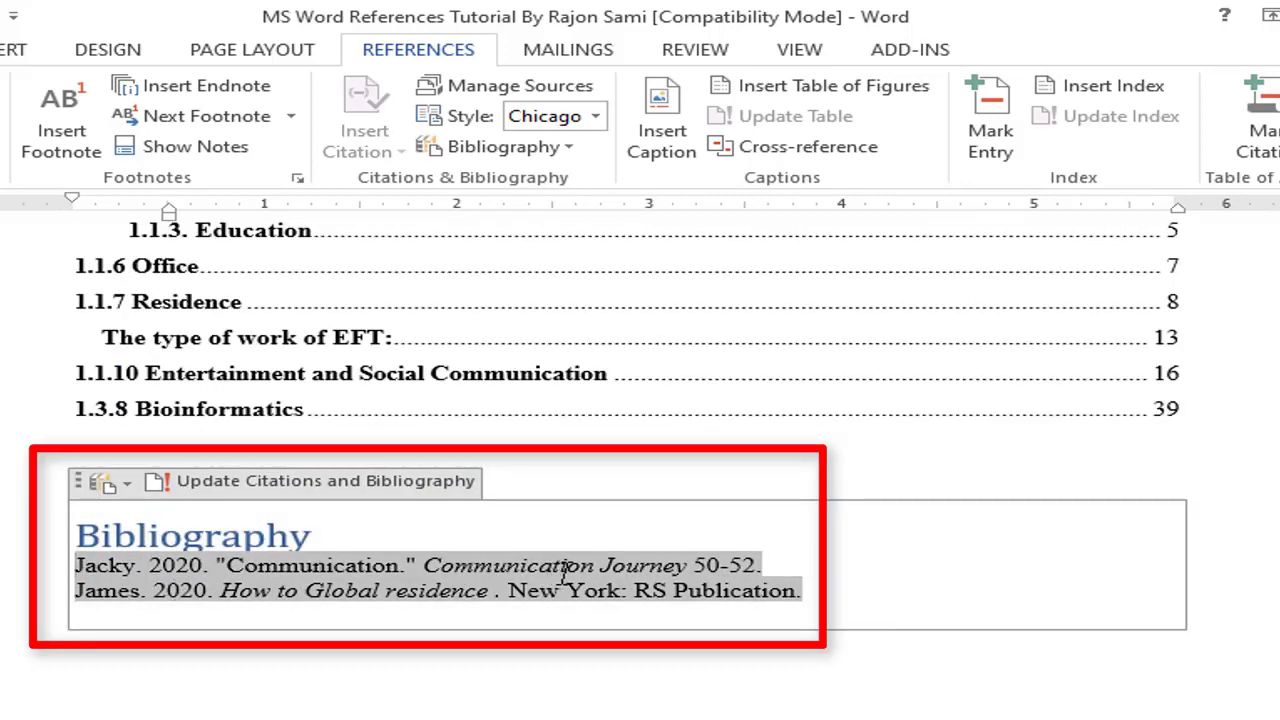
click(106, 631)
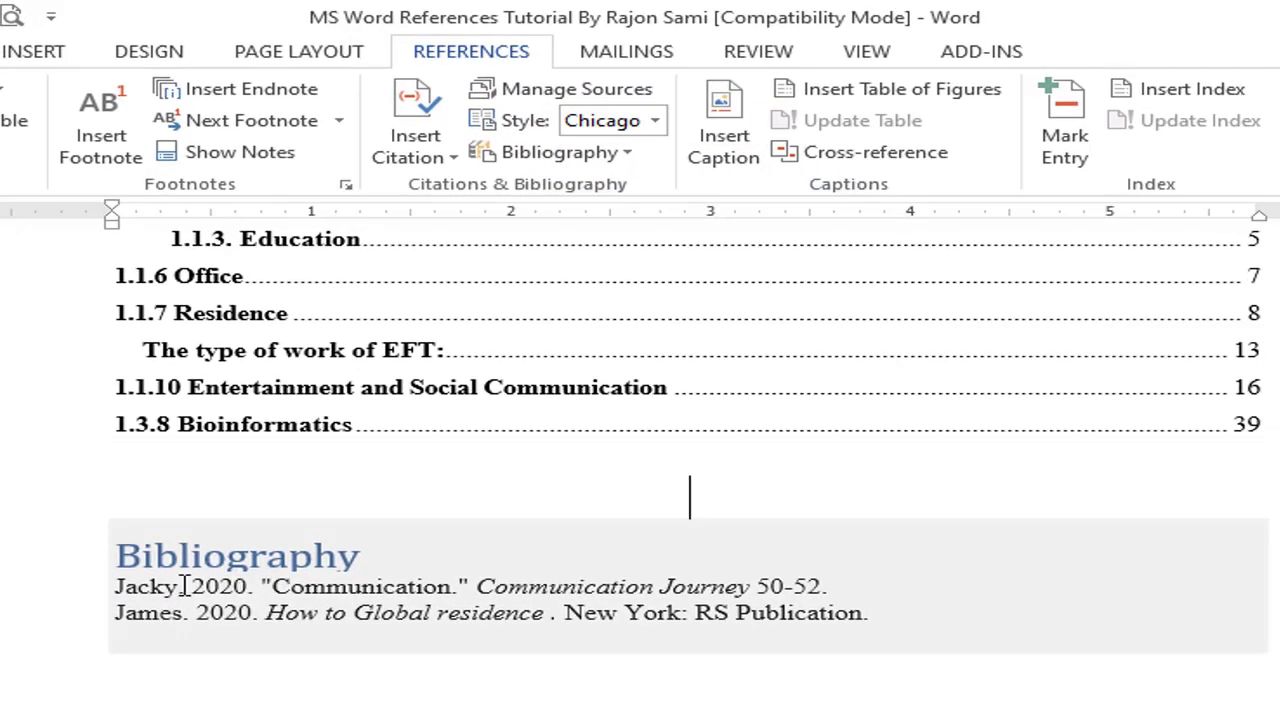
- Try the APA and GOST - Name Sort citation styles on the bibliography, settling on MLA
click(184, 586)
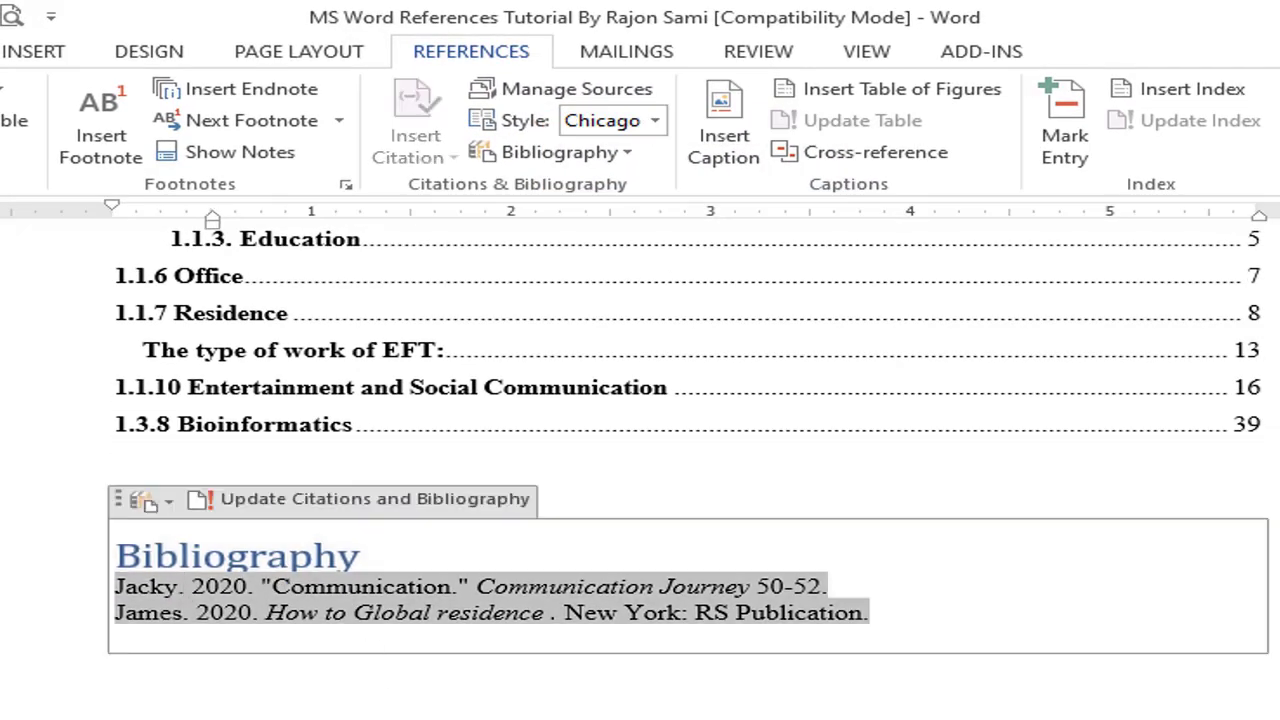
click(654, 121)
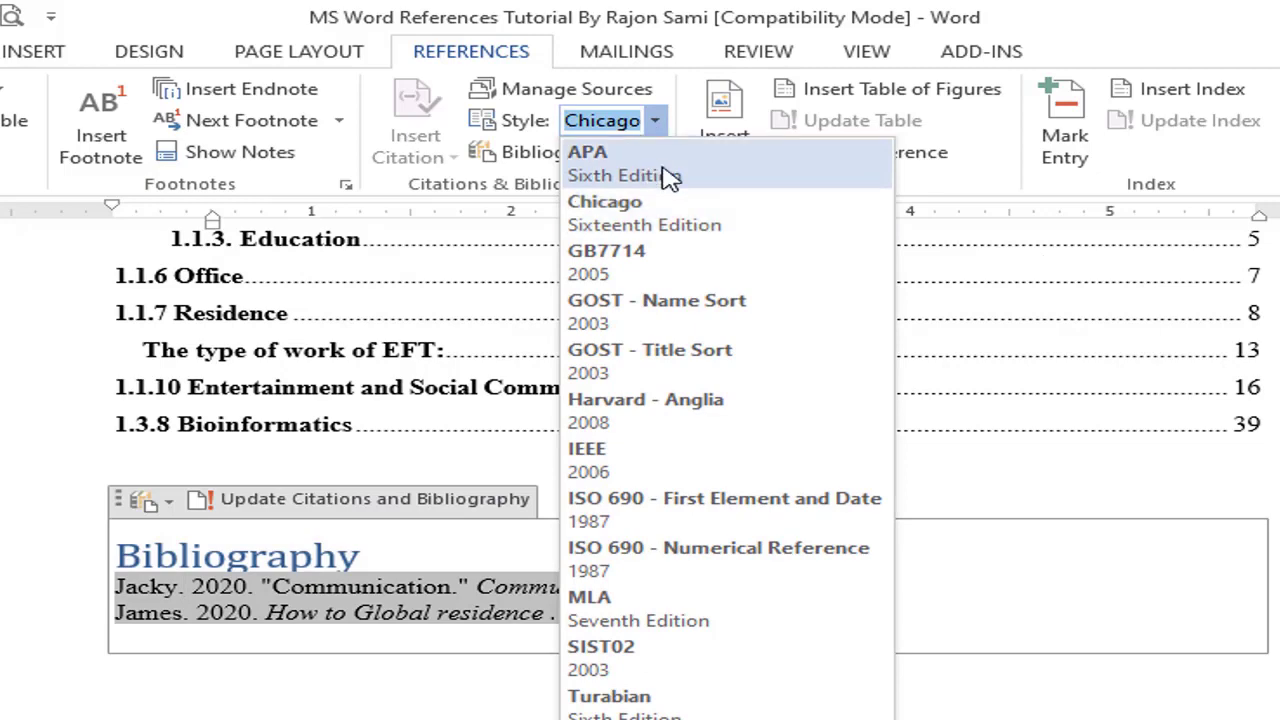
click(669, 176)
click(653, 121)
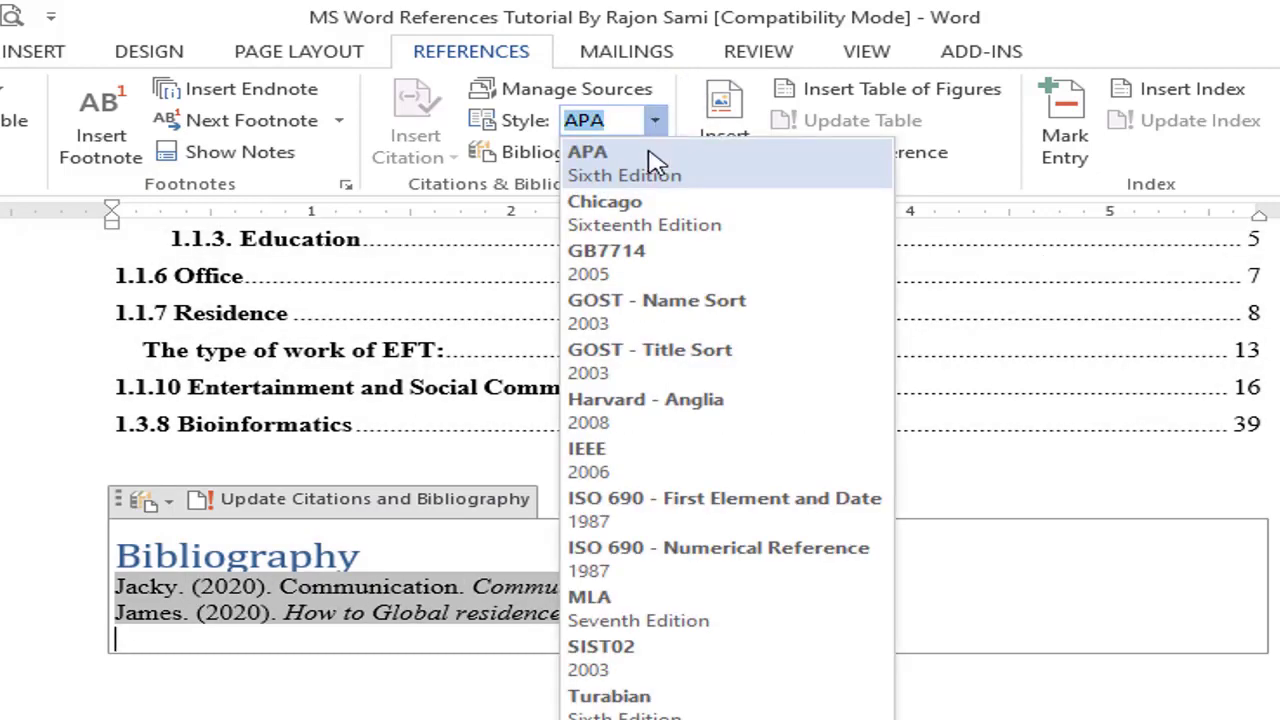
click(680, 310)
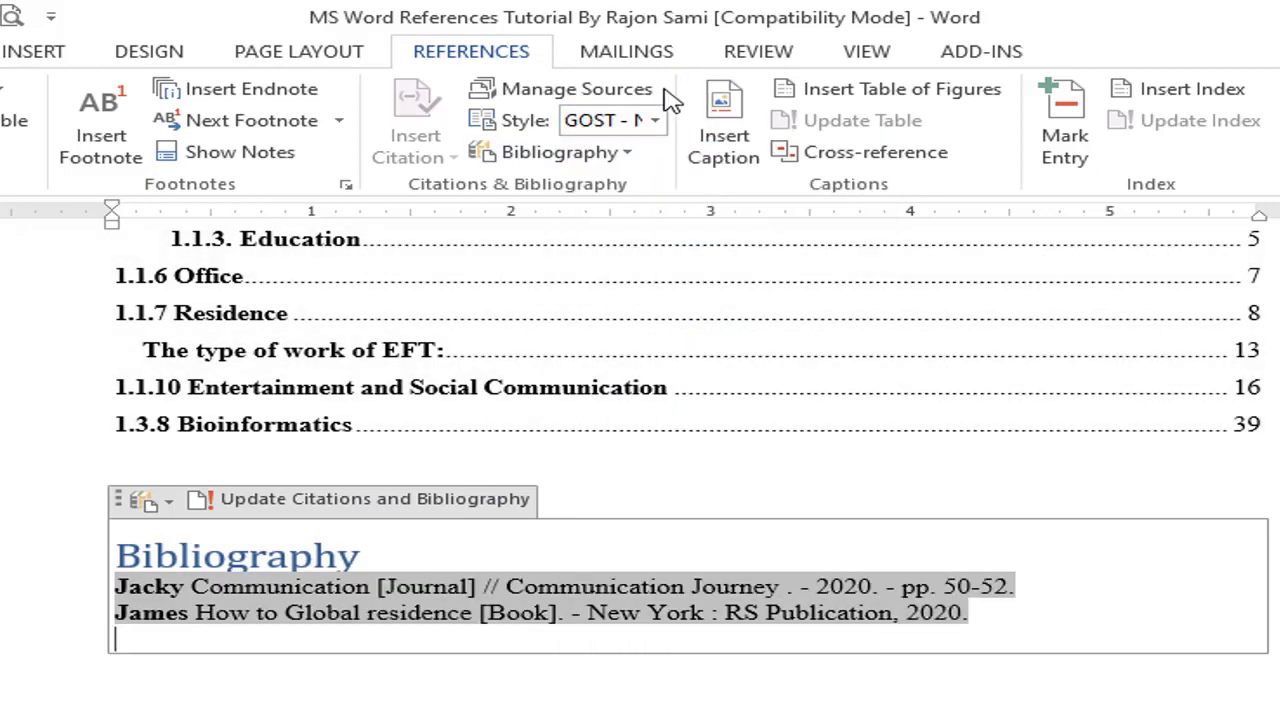
click(654, 121)
key(Escape)
click(381, 492)
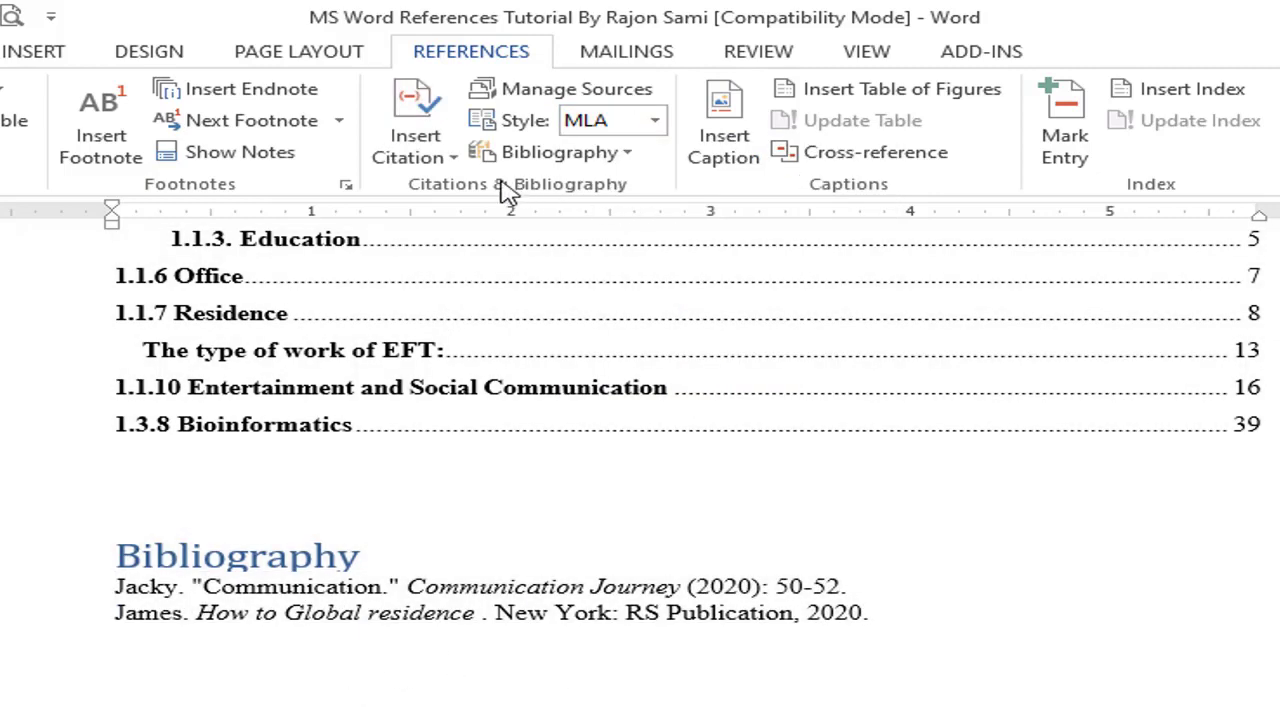
click(548, 282)
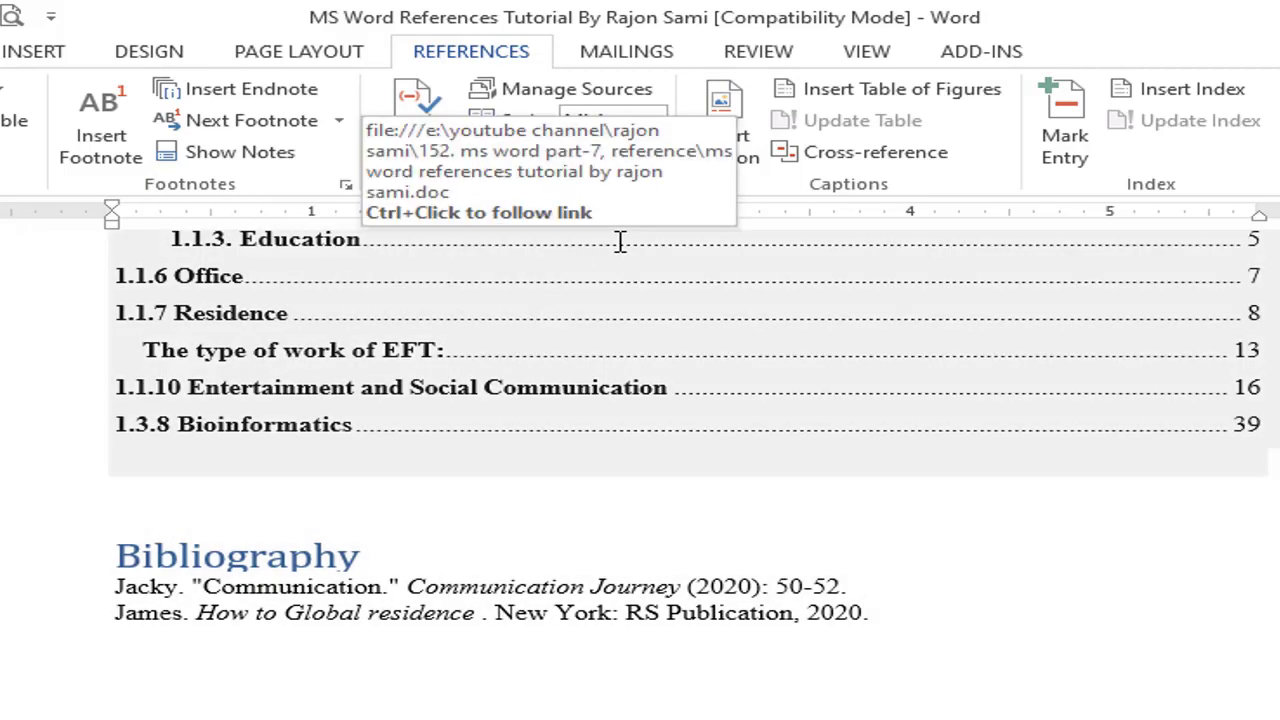
click(334, 693)
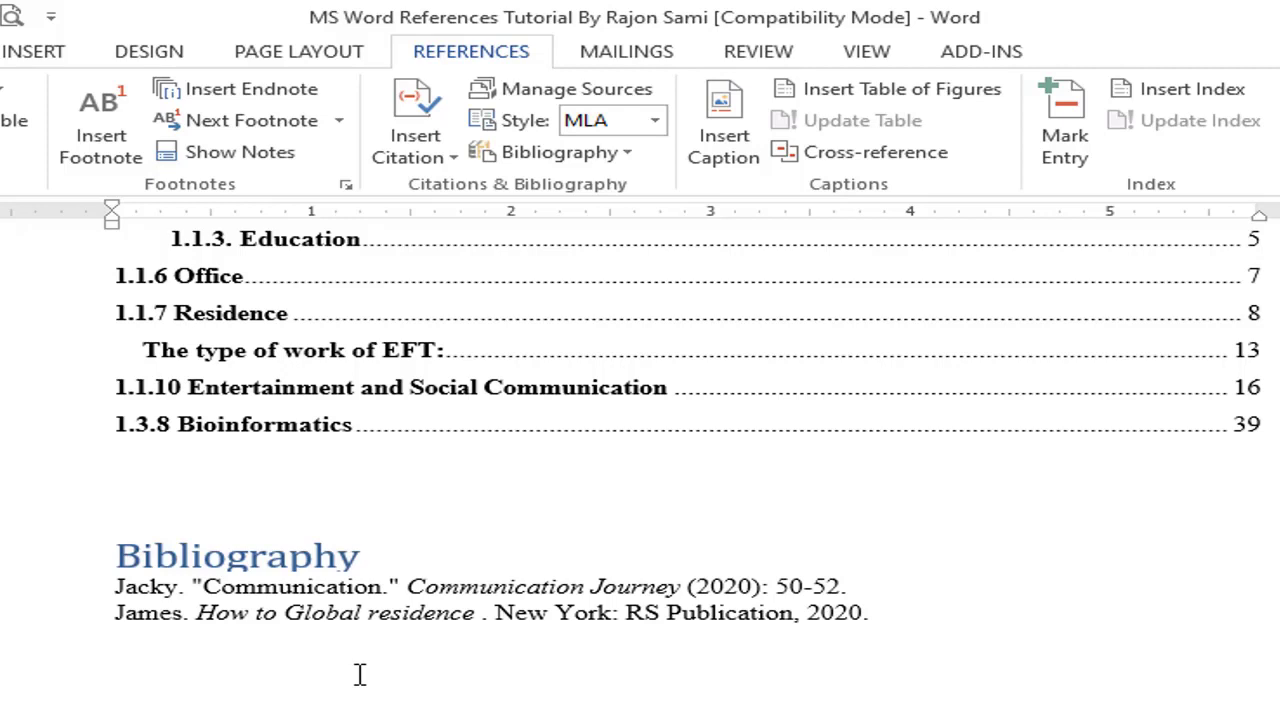
click(158, 556)
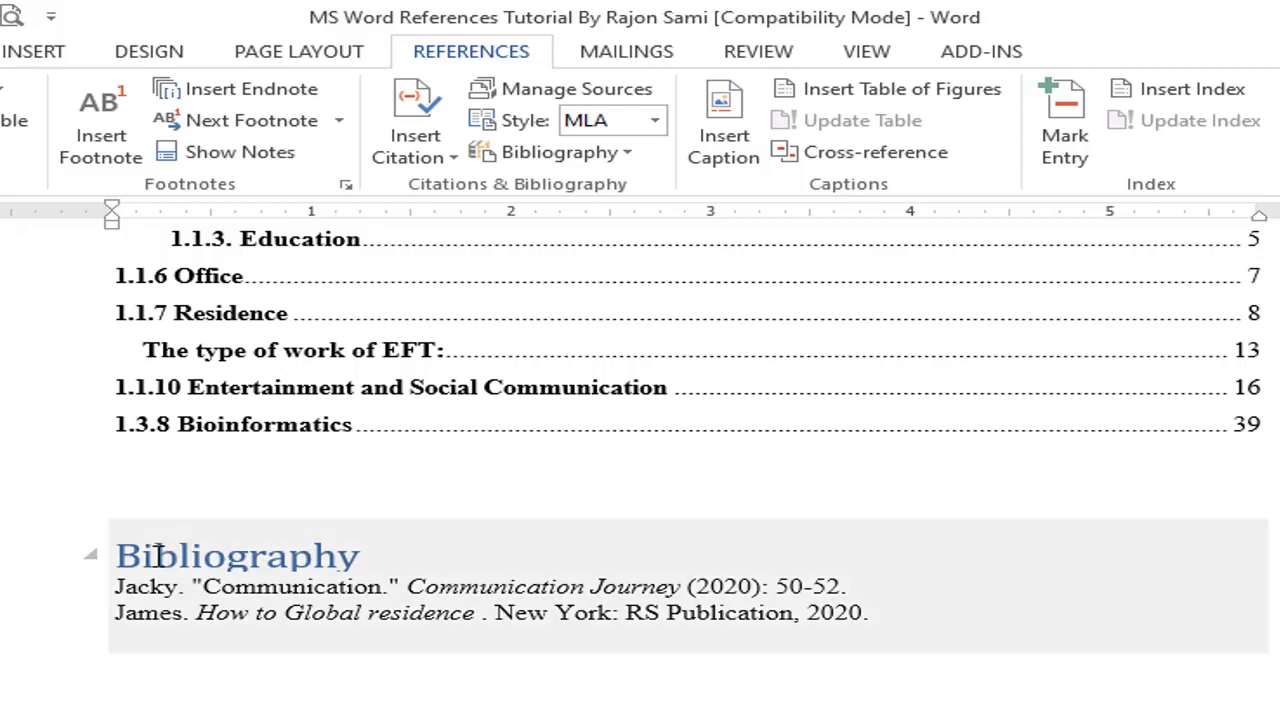
click(332, 682)
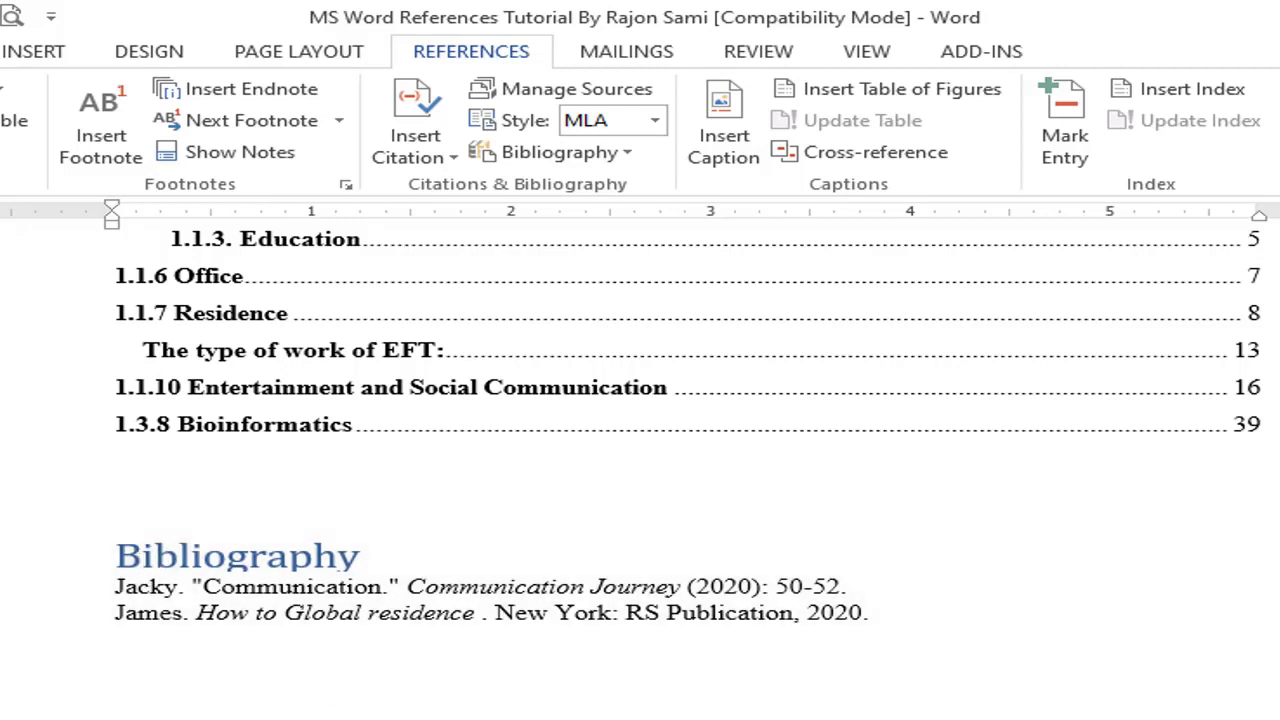